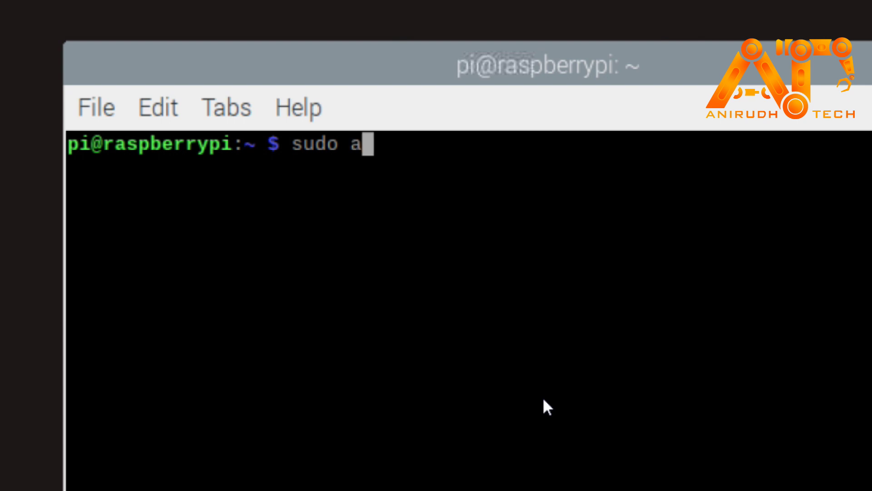
Step: Install Samba with sudo apt-get install samba and review the installation output
type("nstall samba")
key("Return")
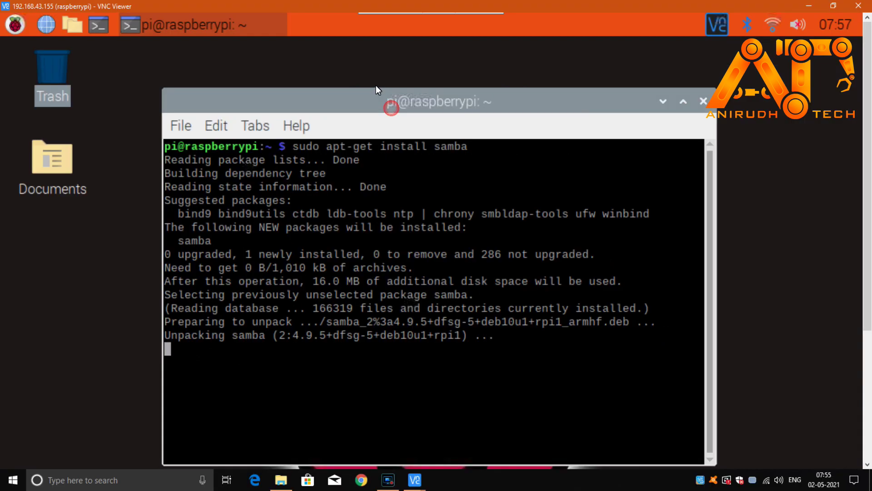
left_click_drag(435, 40, 445, 5)
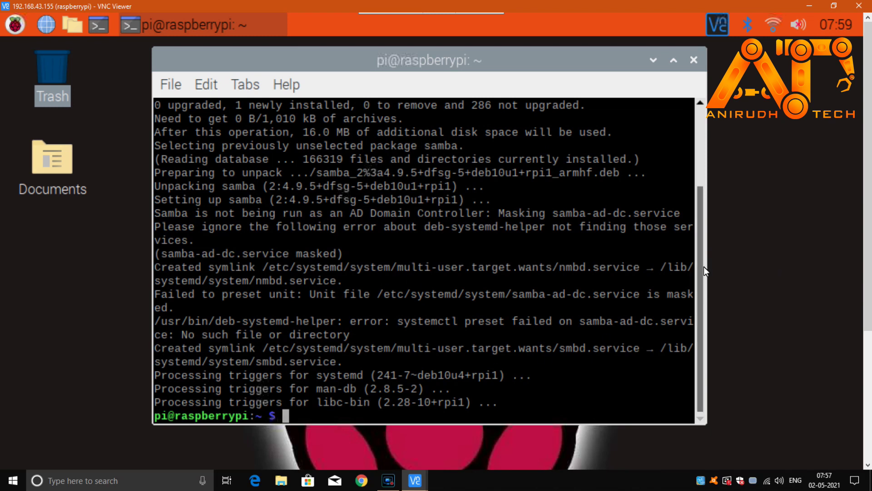
scroll(693, 242, "up", 3)
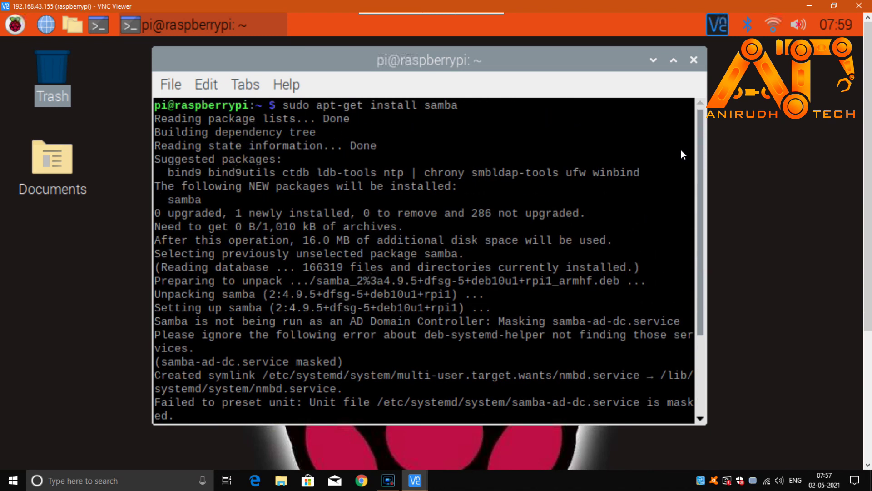
scroll(668, 231, "down", 3)
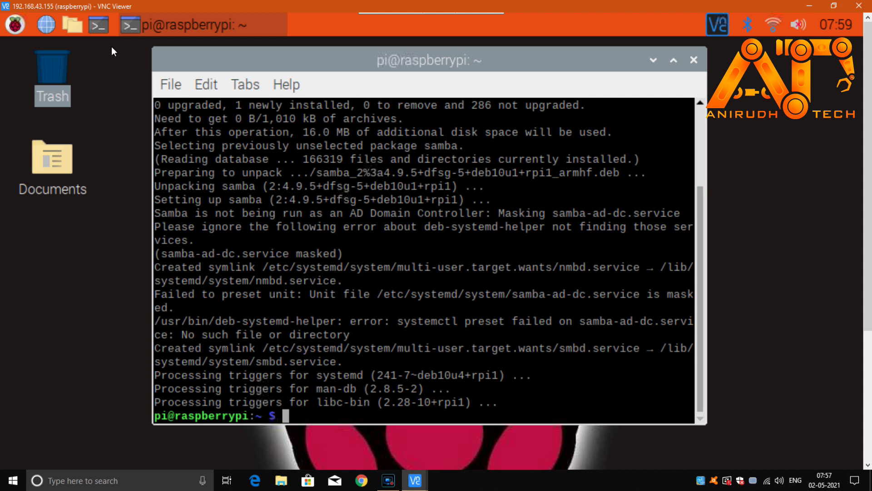
Step: Create a new folder named shared in the /home/pi directory using the file manager
left_click(82, 24)
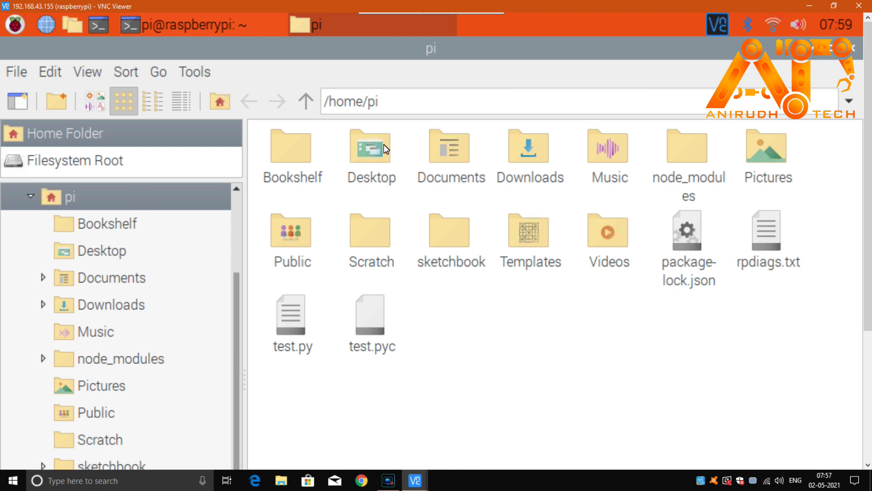
left_click_drag(443, 101, 284, 100)
left_click(704, 314)
right_click(798, 348)
left_click(711, 363)
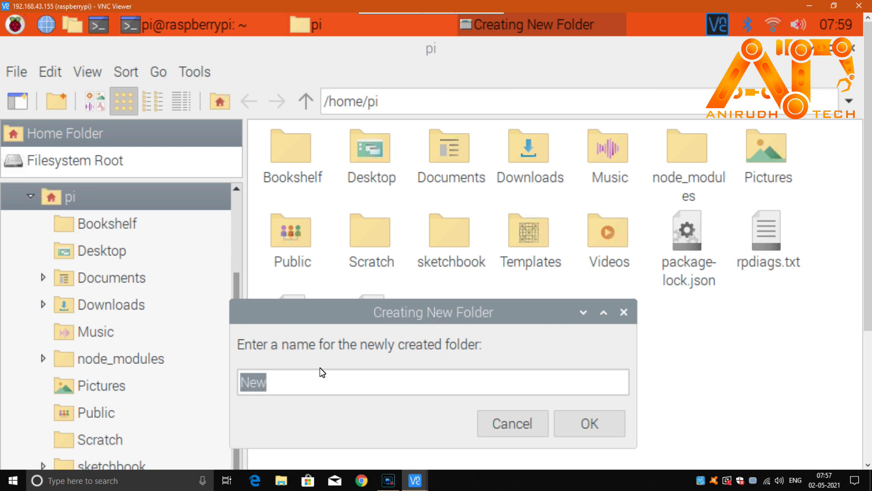
type("shared")
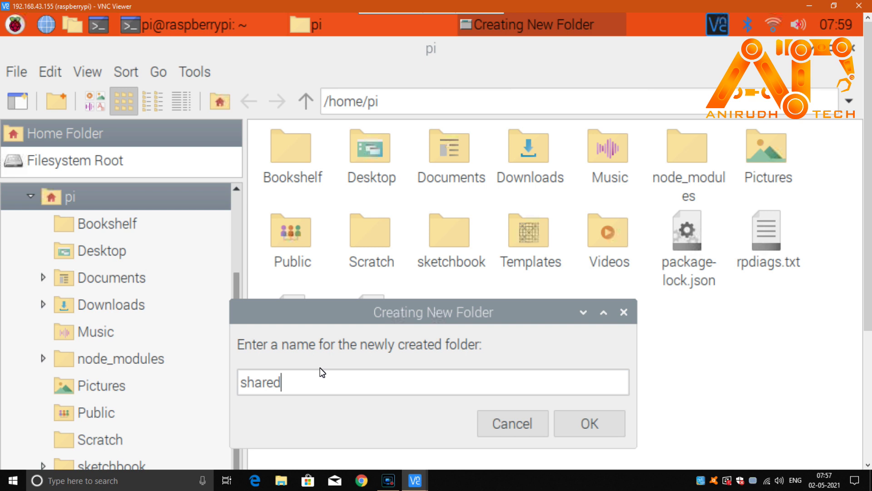
left_click(619, 424)
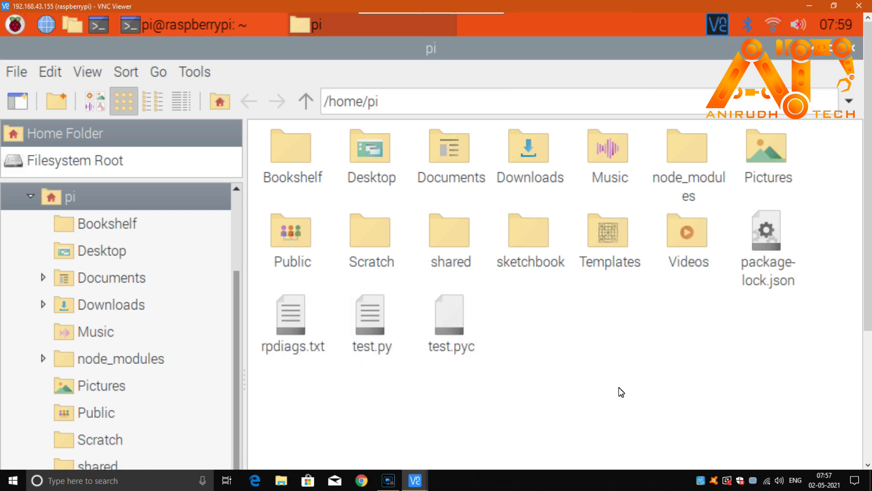
Step: In the shared folder's permissions, allow Anyone to view, change and access its content
left_click(455, 248)
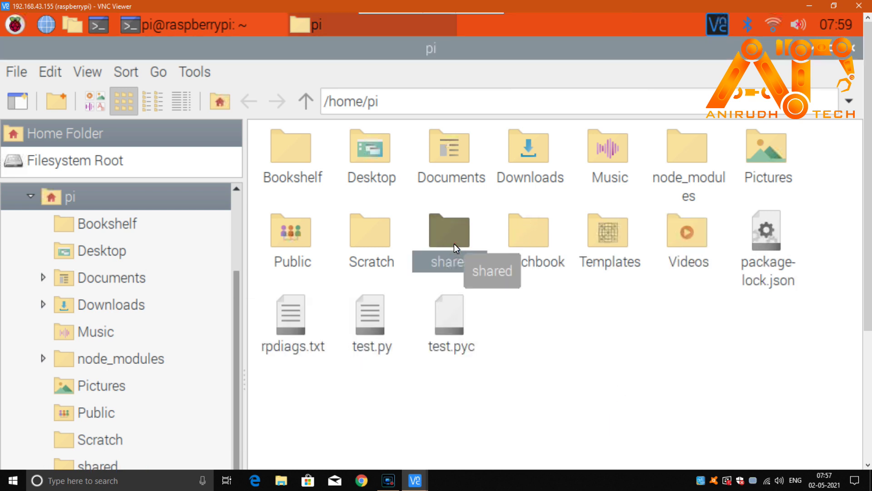
right_click(454, 244)
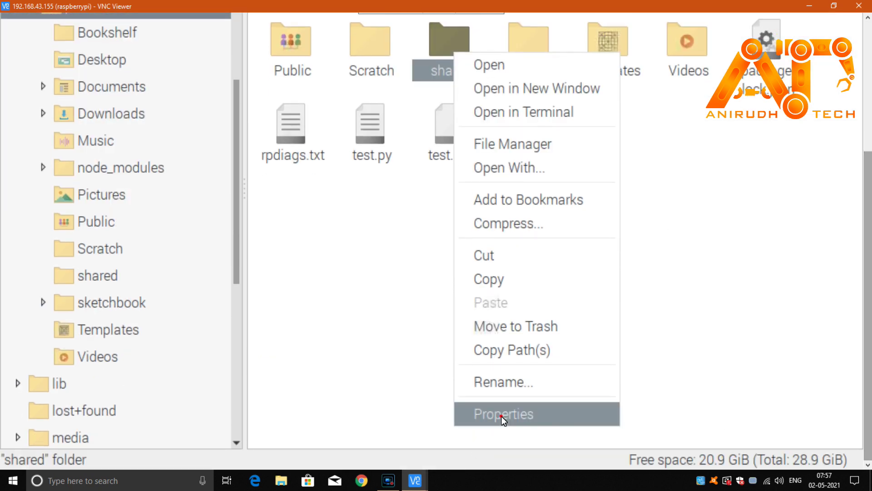
left_click(502, 415)
left_click(398, 56)
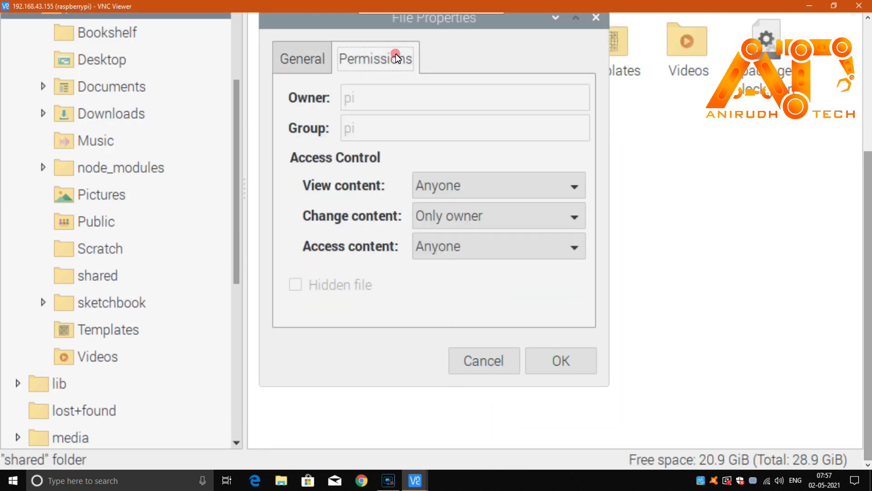
left_click(495, 197)
left_click(494, 193)
left_click(523, 183)
left_click(523, 182)
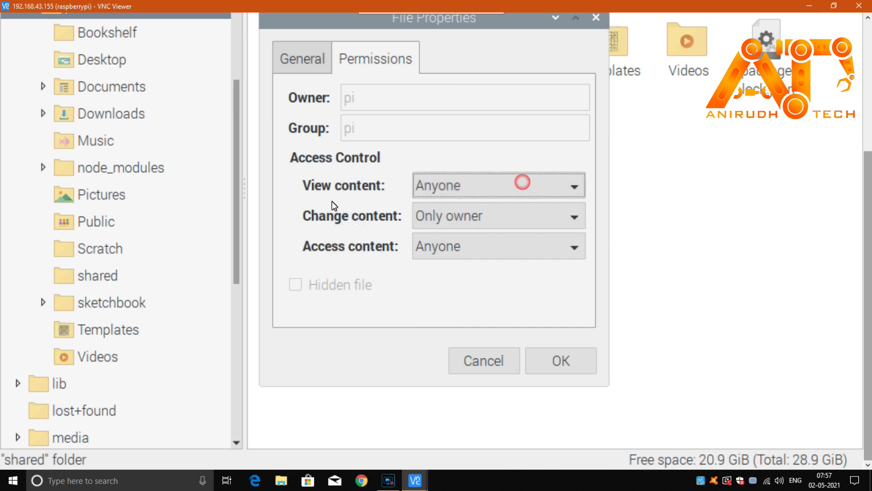
left_click(494, 217)
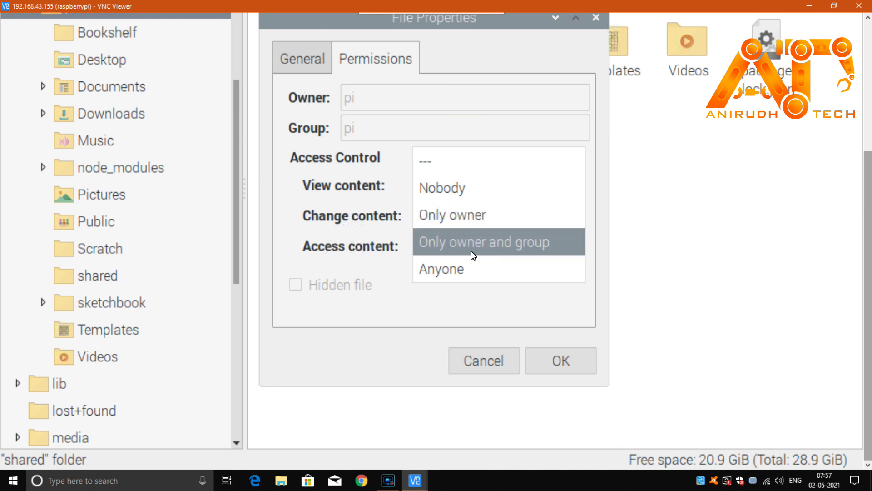
left_click(475, 276)
left_click(443, 248)
left_click(446, 249)
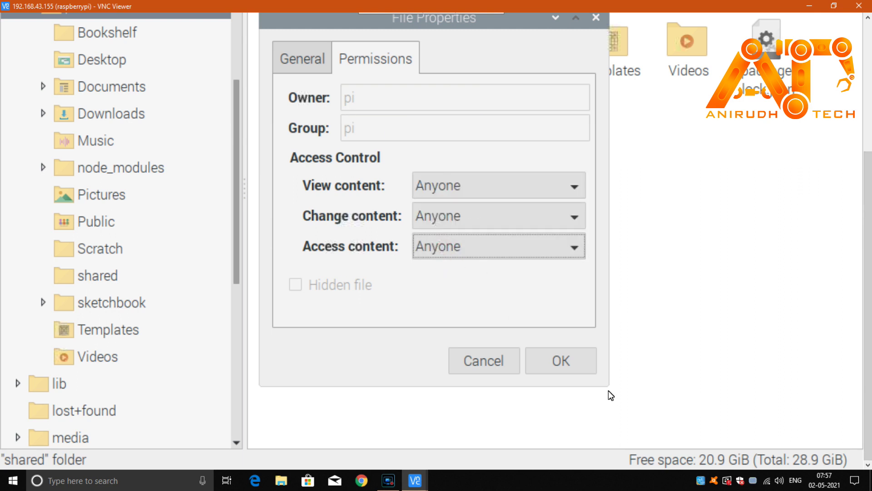
Step: Apply the permission changes recursively to all files and sub-folders, and close the file manager
left_click(557, 363)
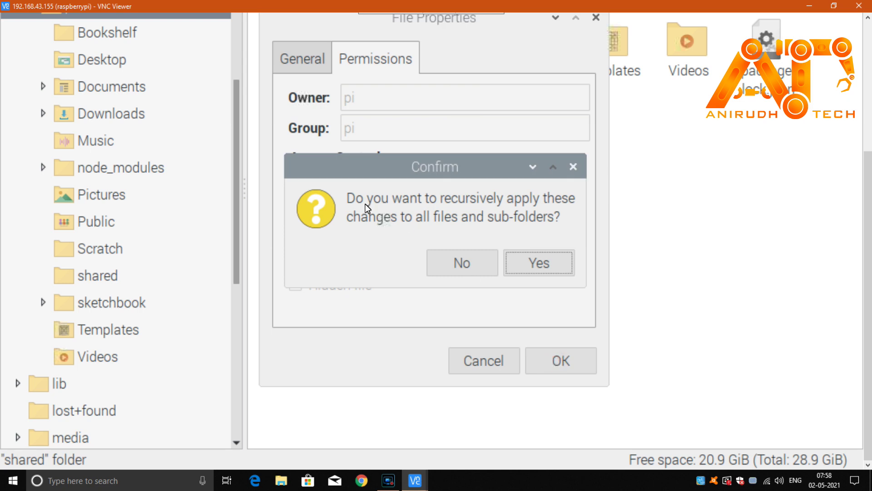
left_click_drag(402, 200, 547, 201)
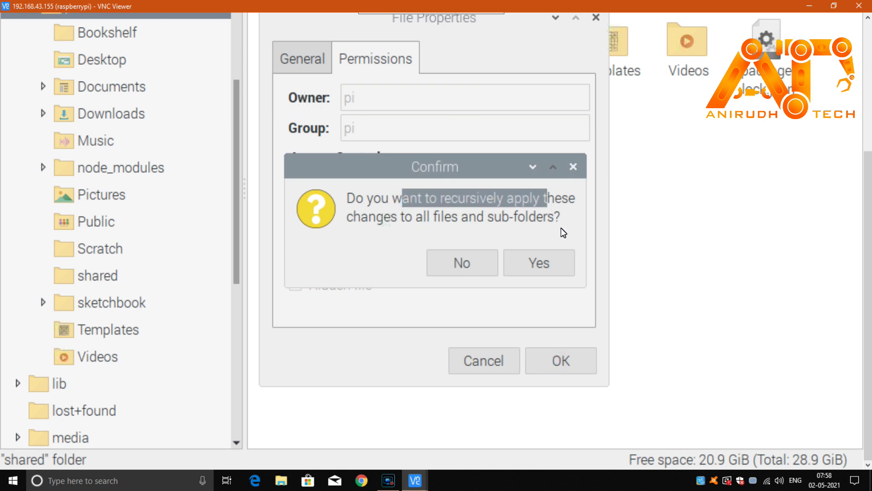
left_click(556, 271)
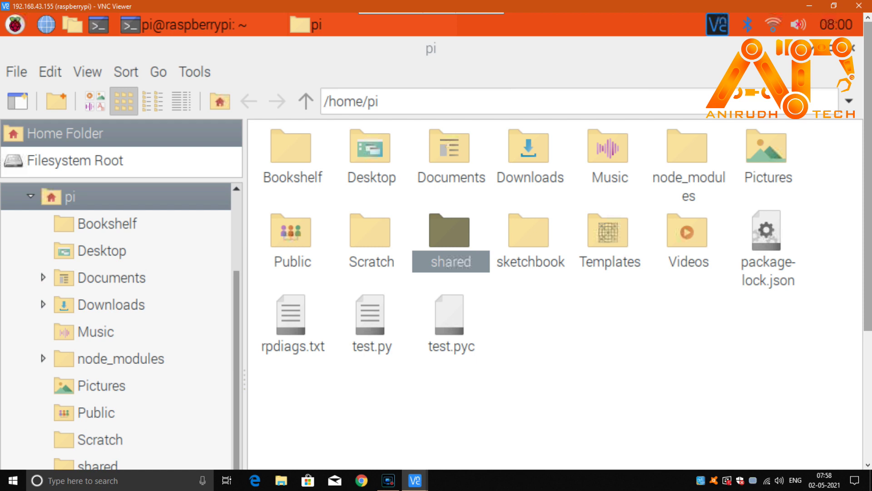
left_click(853, 49)
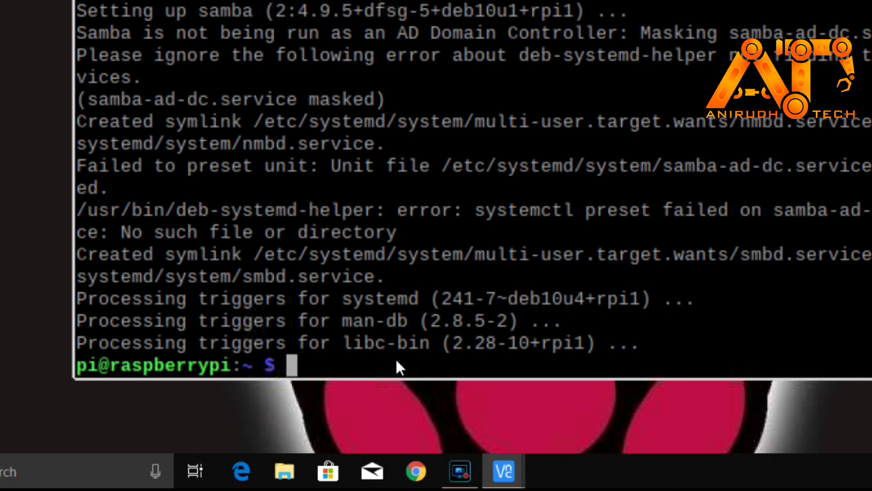
Step: Open /etc/samba/smb.conf for editing with sudo nano in the terminal
type("sud")
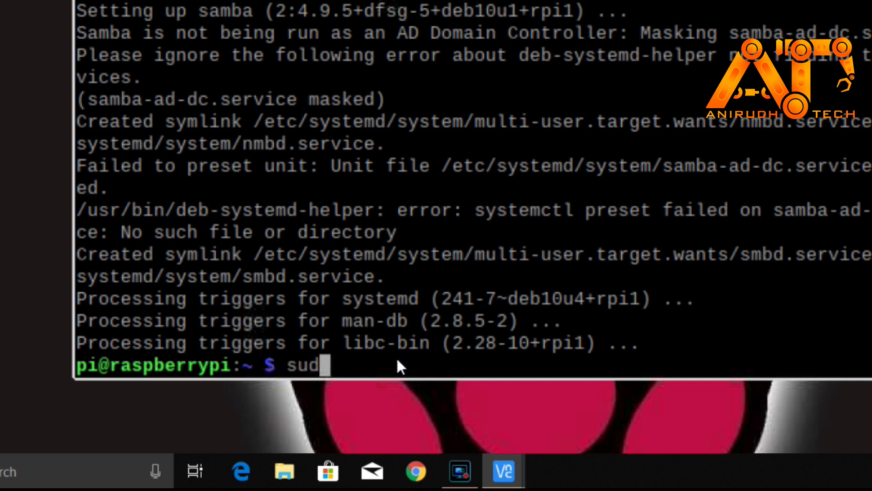
type("o nano")
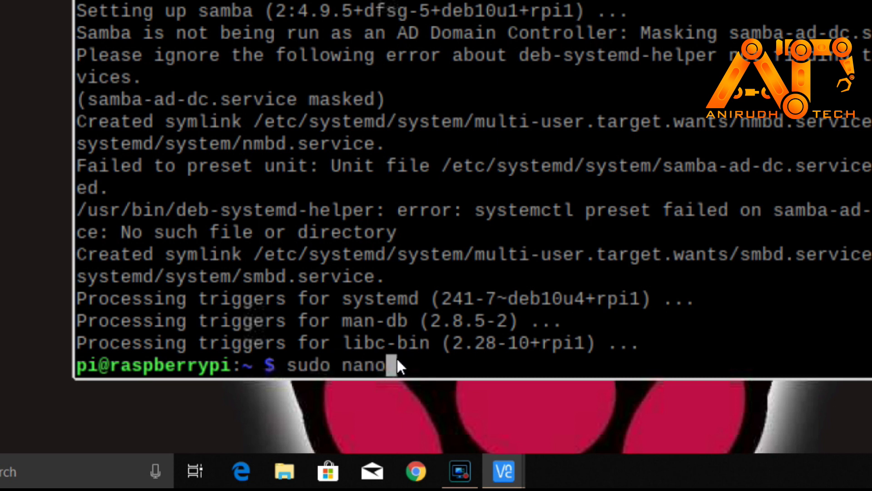
type(" /et")
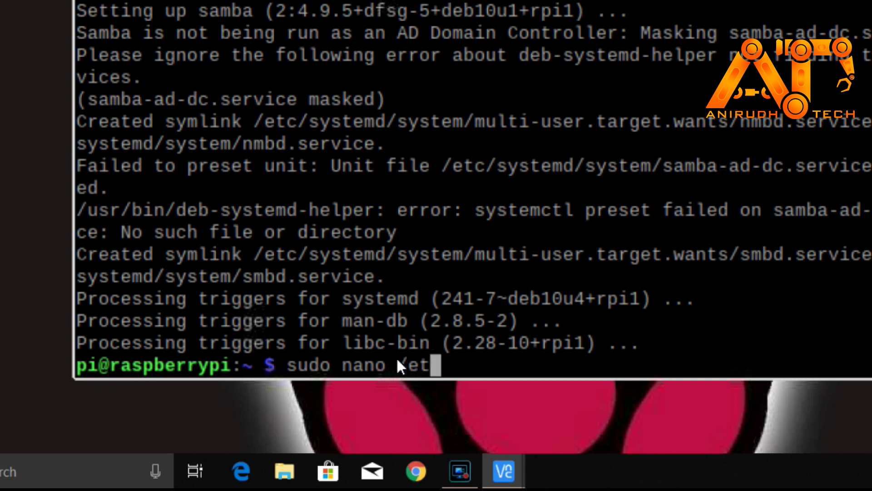
type("c/smba")
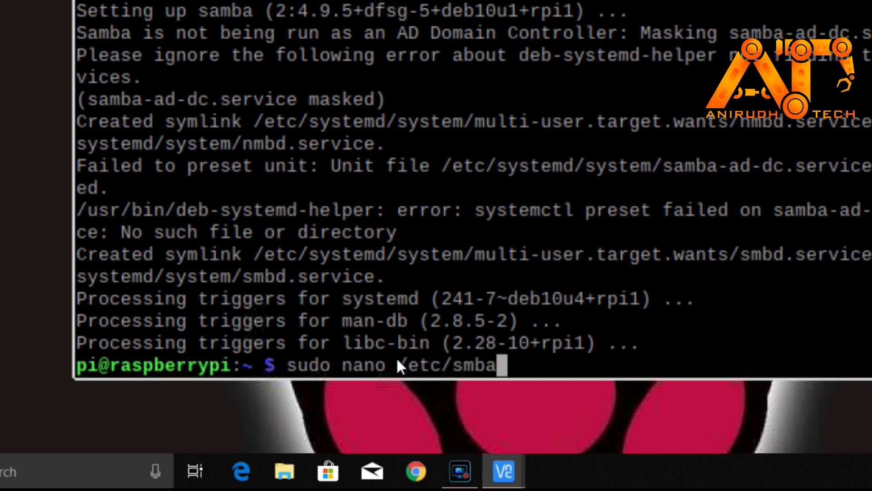
key("BackSpace")
key("BackSpace")
key("BackSpace")
type("amba/")
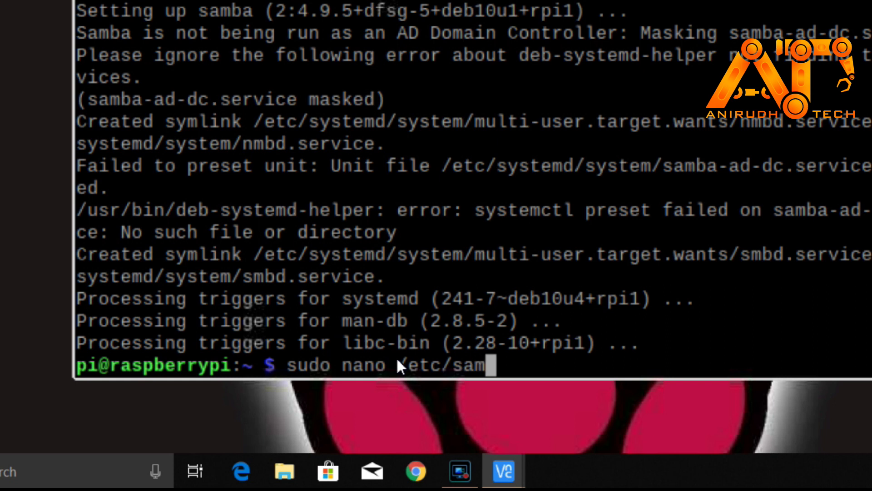
type("smb.conf")
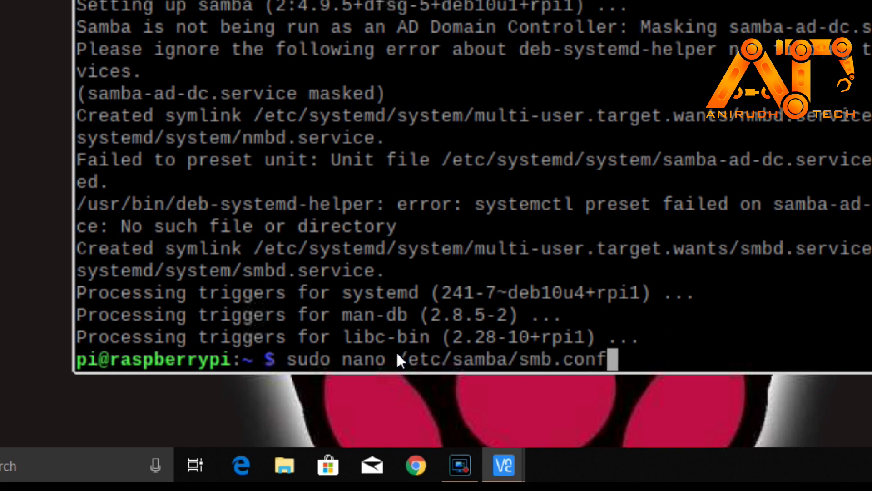
key("Return")
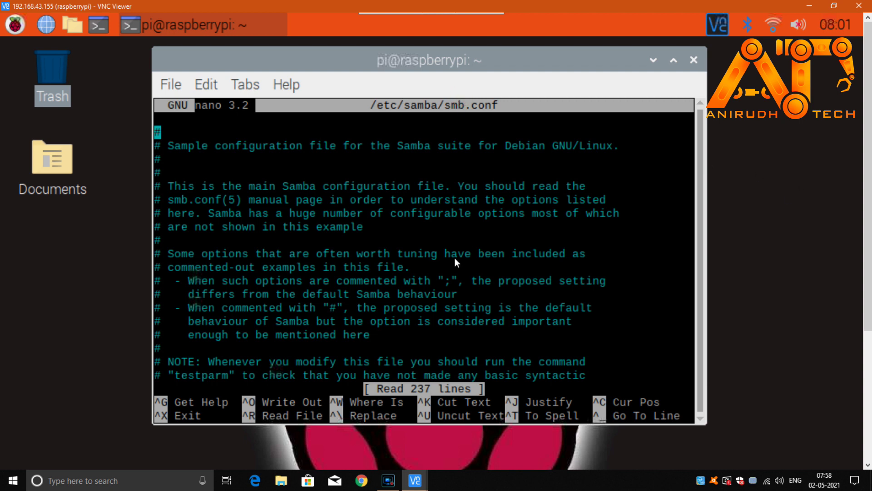
Step: Add a [shared] section header at the end of smb.conf, below the printer drivers section
key("Down")
key("Down")
key("Down")
key("Down")
key("Down")
key("Down")
key("Down")
key("Down")
key("Down")
key("Down")
key("Down")
key("Down")
key("Down")
key("Down")
key("Down")
key("Down")
key("Down")
key("Down")
key("Down")
key("Down")
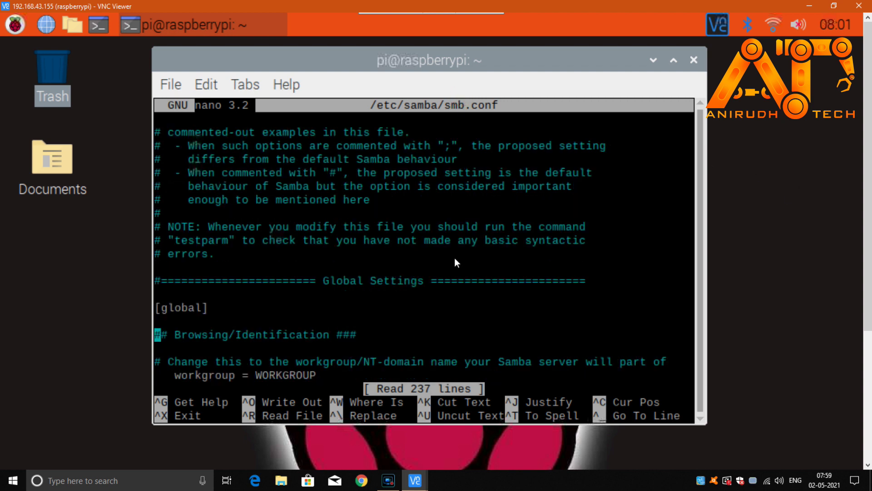
key("Down")
key("Down")
key("Down")
key("Down")
key("Down")
key("Down")
key("Down")
key("Down")
key("Down")
key("Down")
key("Down")
key("Down")
key("Down")
key("Down")
key("Down")
key("Down")
key("Down")
key("Down")
key("Down")
key("Down")
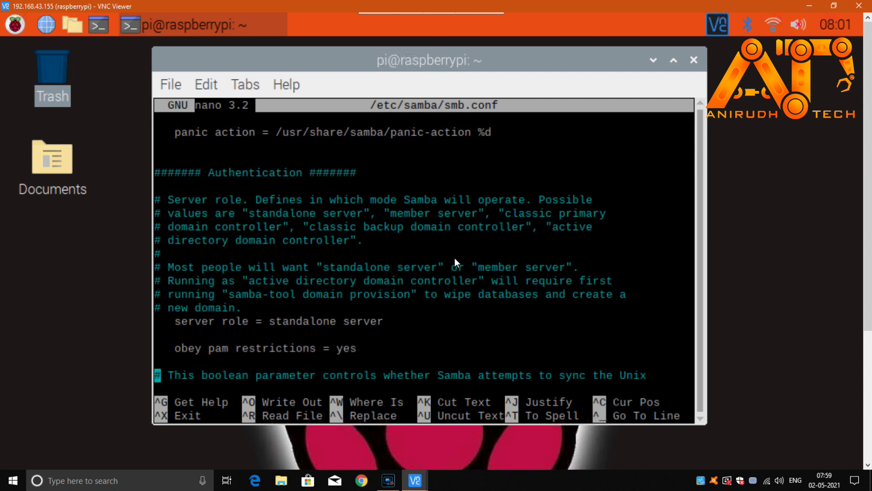
key("Down")
key("Down")
key("Down")
key("Down")
key("Down")
key("Down")
key("Down")
key("Down")
key("Down")
key("Down")
key("Down")
key("Down")
key("Down")
key("Down")
key("Down")
key("Down")
key("Down")
key("Down")
key("Down")
key("Down")
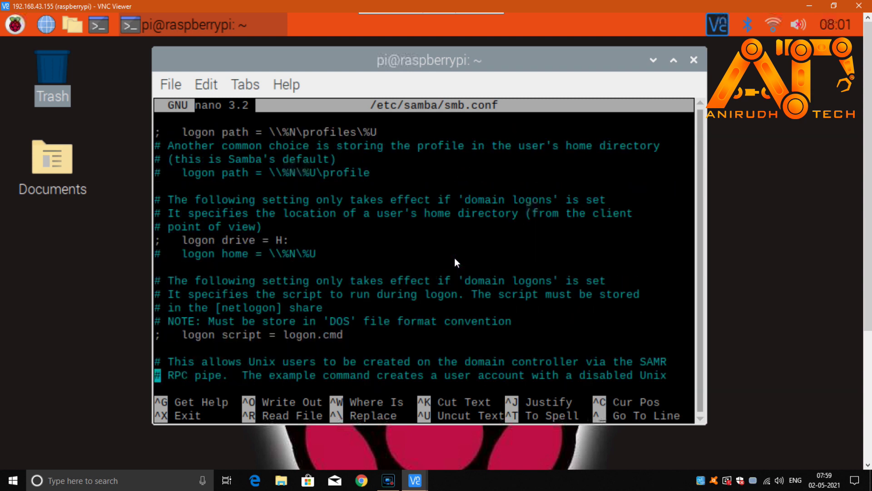
key("Down")
key("Down")
key("Down")
key("Down")
key("Down")
key("Down")
key("Down")
key("Down")
key("Down")
key("Down")
key("Down")
key("Down")
key("Down")
key("Down")
key("Down")
key("Down")
key("Down")
key("Down")
key("Down")
key("Down")
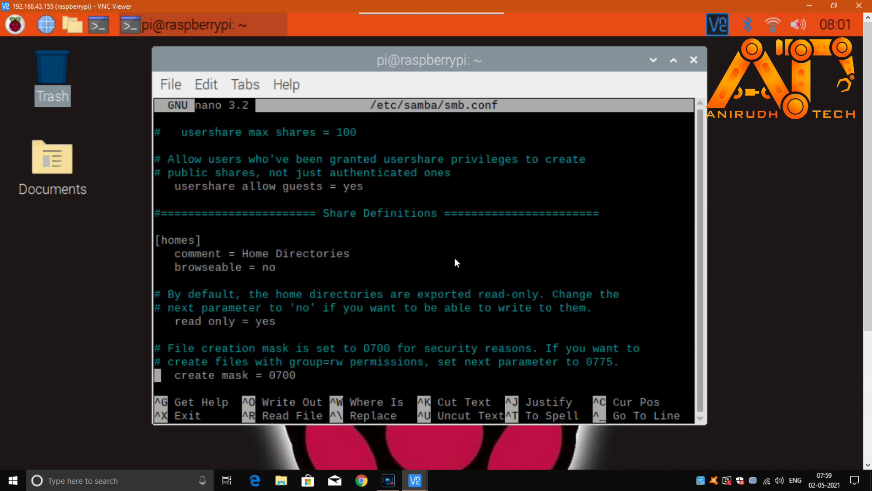
key("Down")
key("Down")
key("Down")
key("Down")
key("Down")
key("Down")
key("Down")
key("Down")
key("Down")
key("Down")
key("Down")
key("Down")
key("Down")
key("Down")
key("Down")
key("Down")
key("Down")
key("Down")
key("Down")
key("Down")
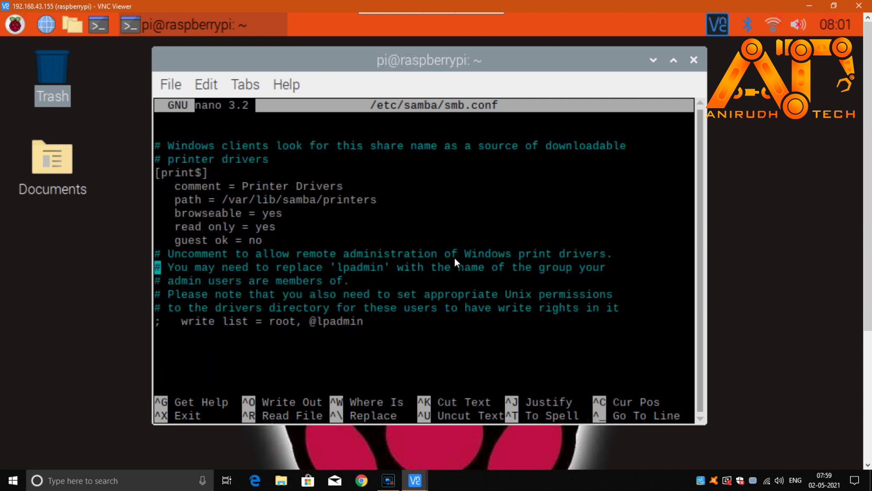
key("Up")
key("Up")
key("Down")
type("[")
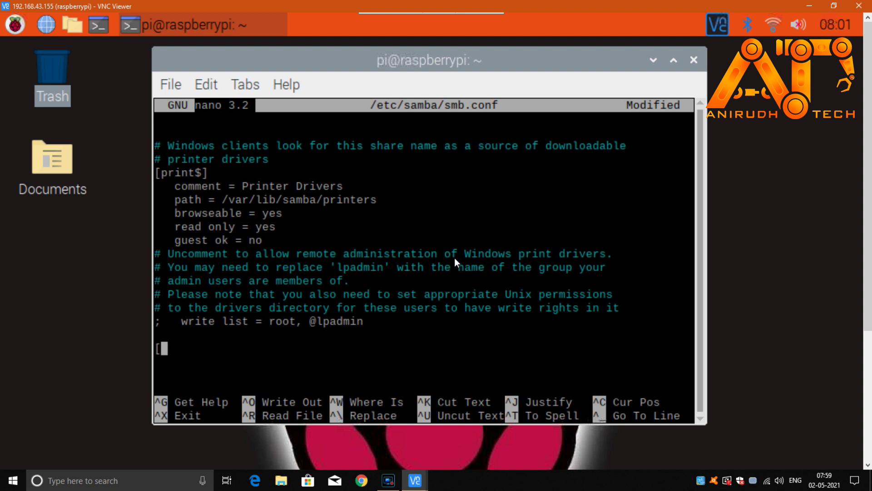
type("shared")
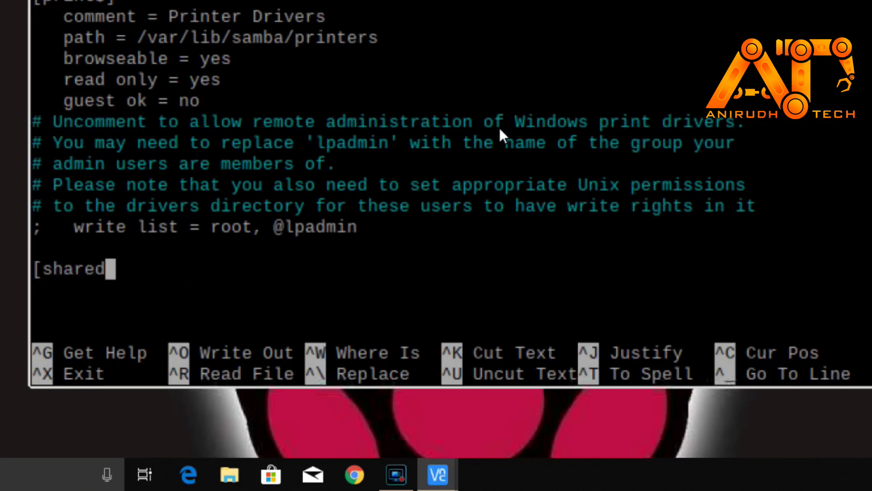
type("]")
Step: Add an indented path = /home/pi/shared line under the [shared] header in smb.conf
key("Return")
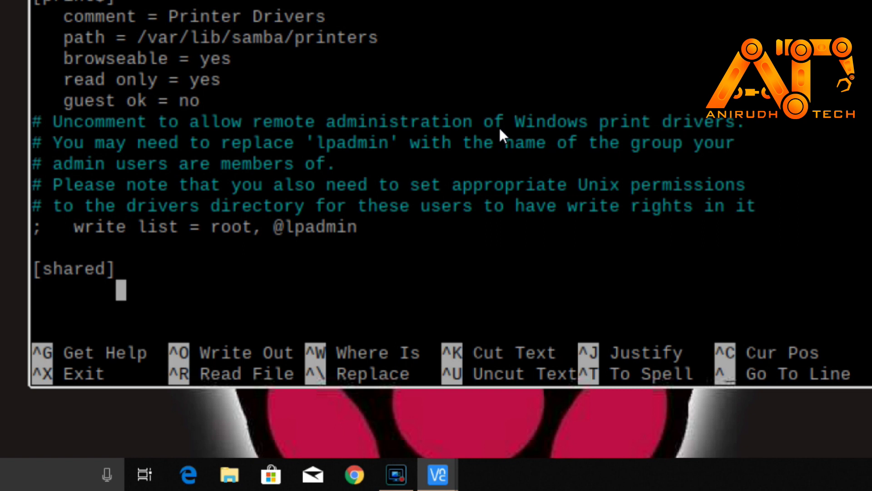
type("path")
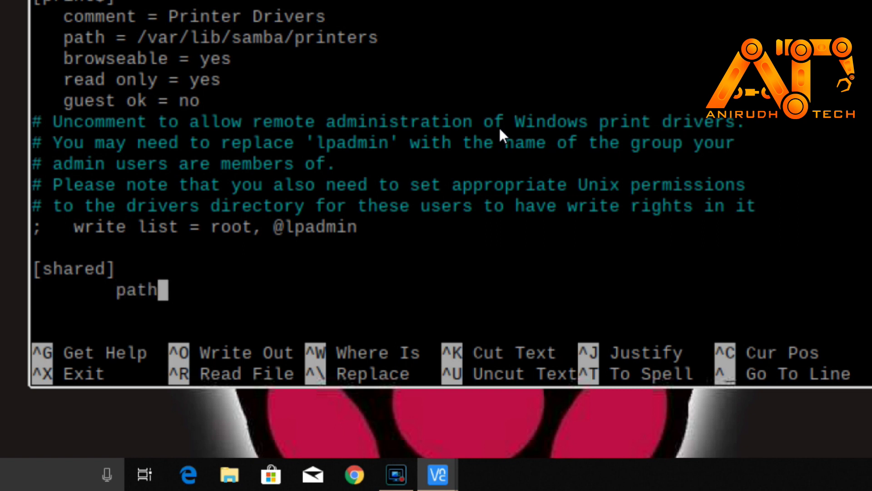
type(" = ")
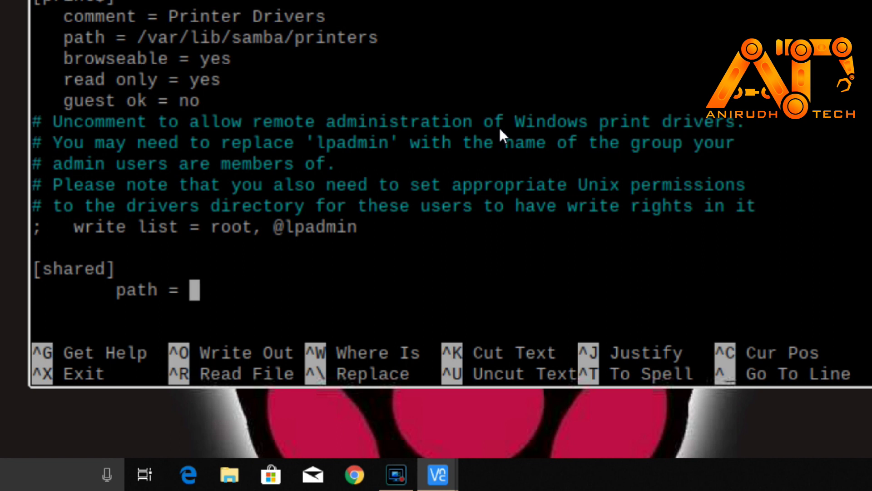
type("/ho")
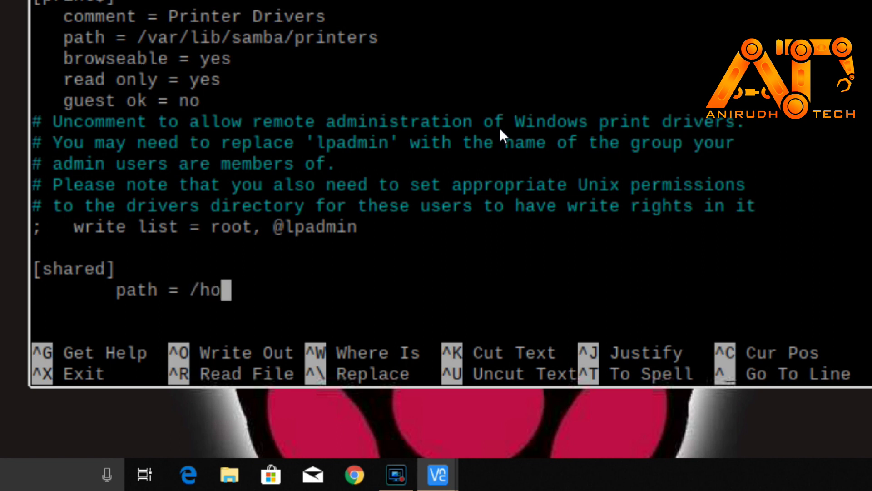
type("me/pi/")
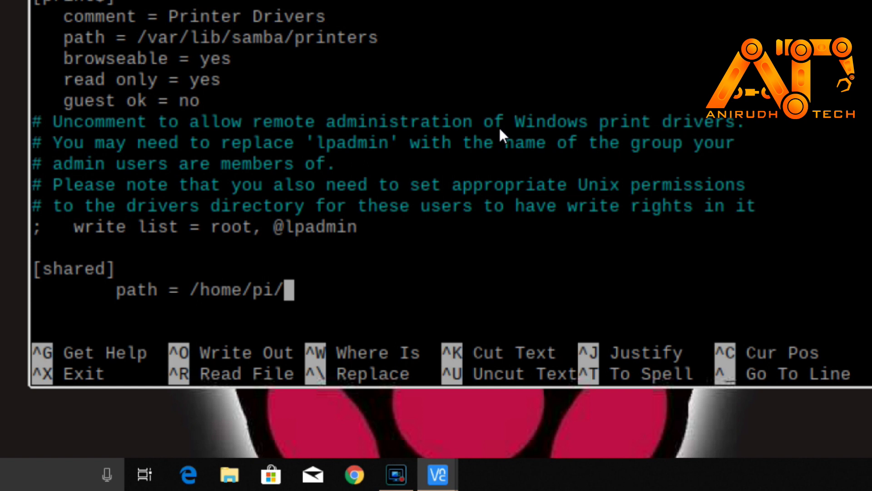
type("s")
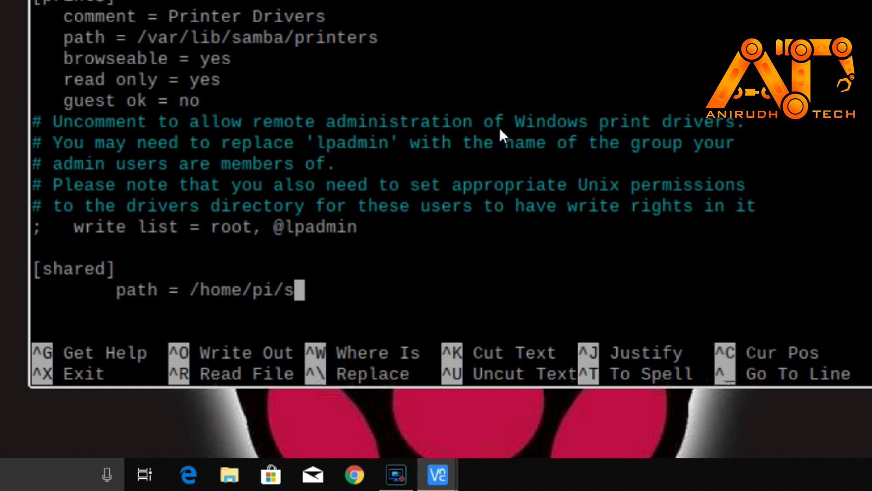
type("hared")
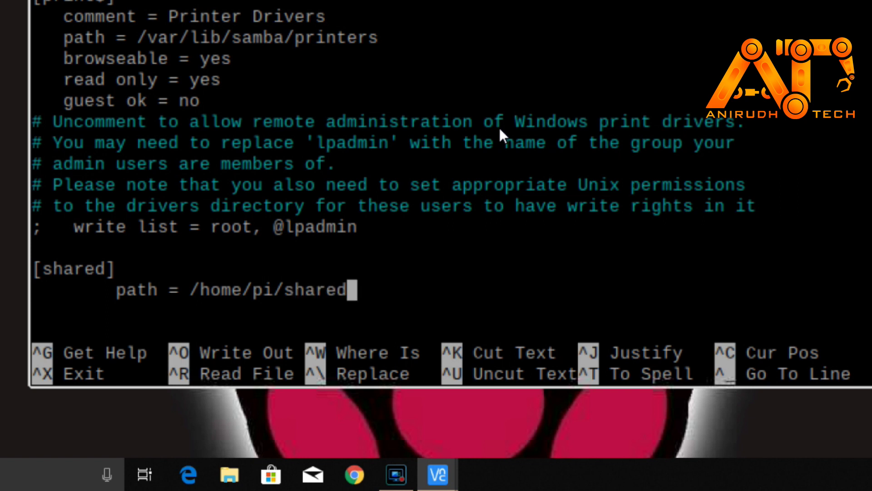
Step: Add read only = no and public = yes on separate lines below the path in the [shared] section
key("Return")
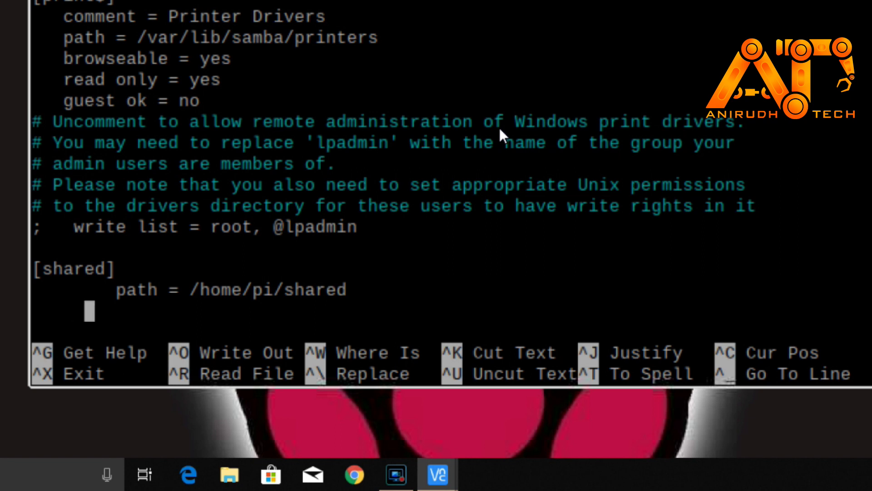
type("re")
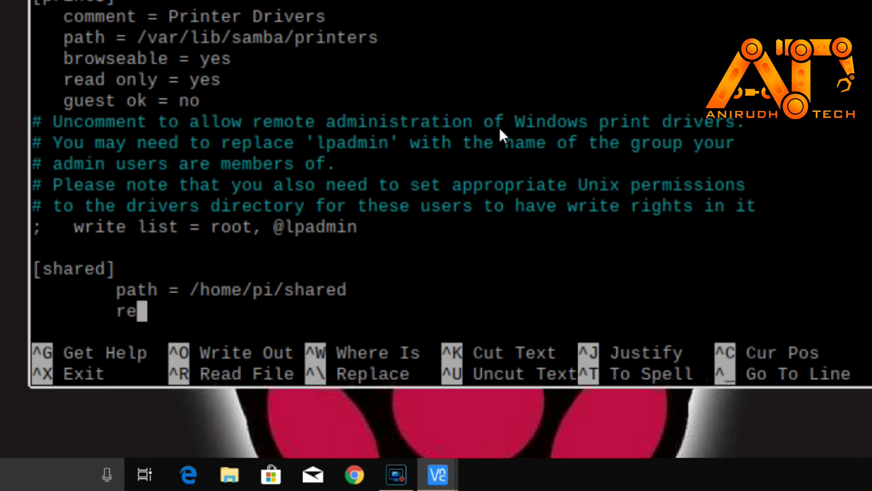
type("ad only ")
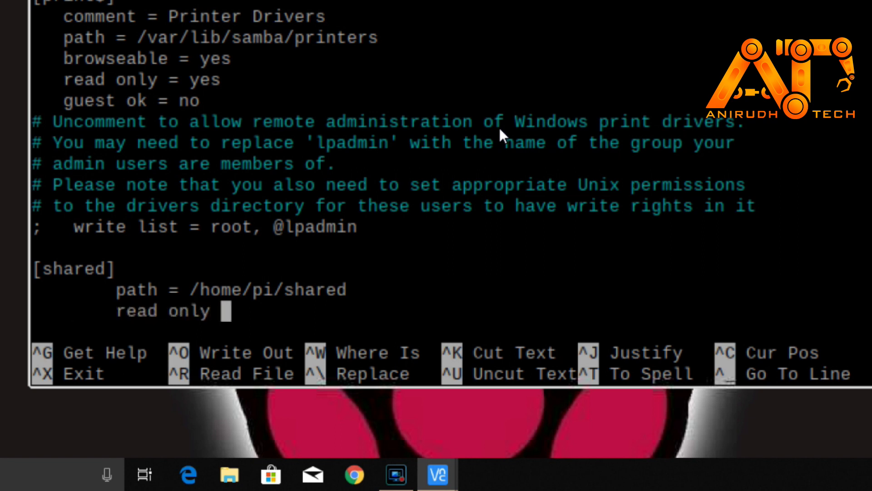
type("= no")
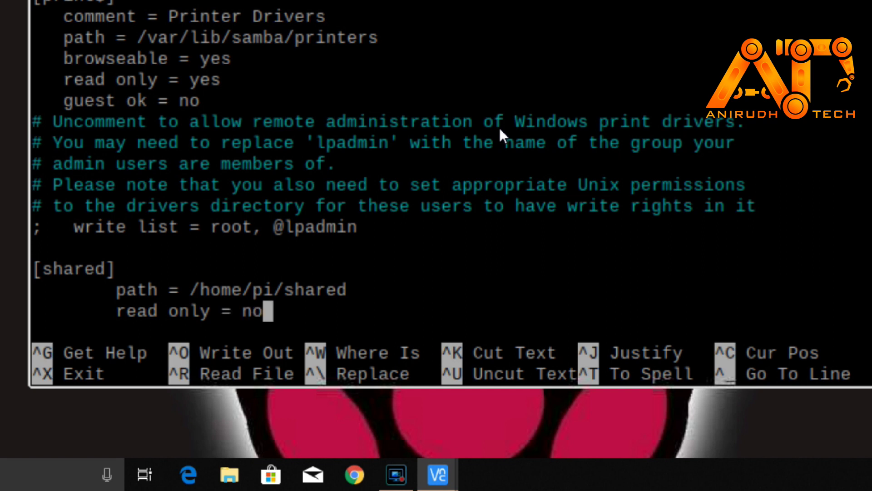
key("Return")
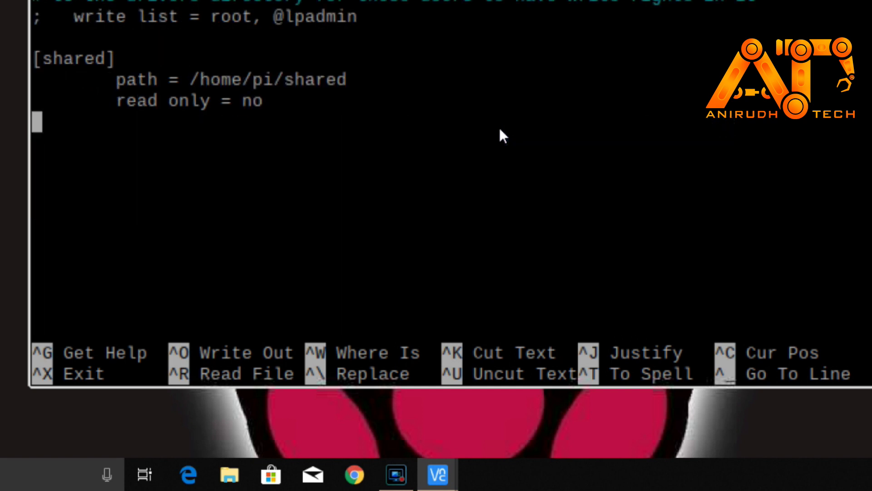
type("pu")
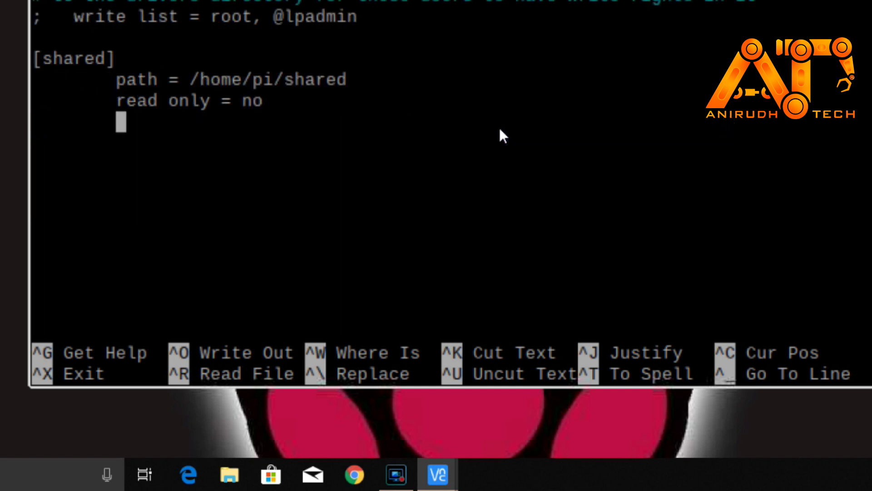
type("blic ")
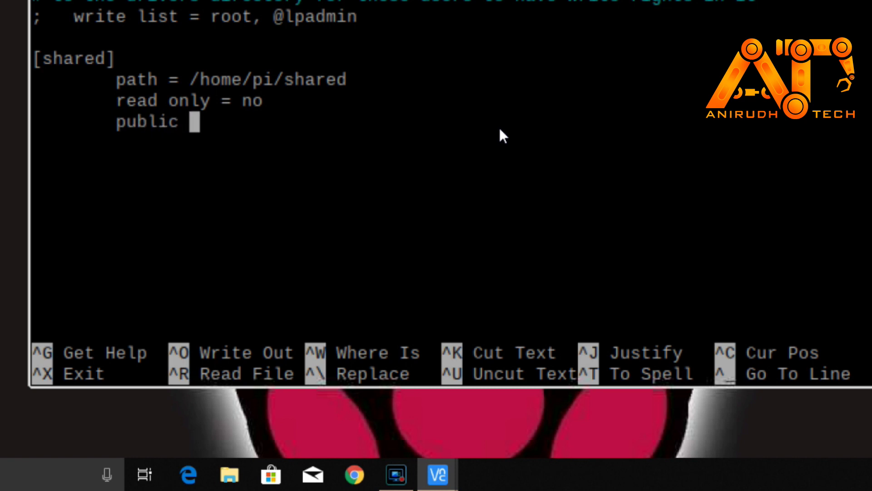
type("= yes")
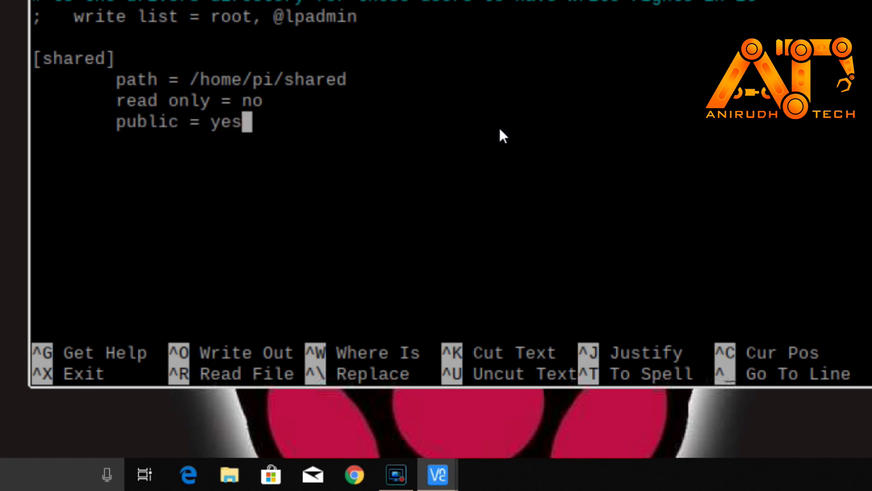
Step: Add writable = yes and only guest = no as the following lines of the [shared] section
key("Return")
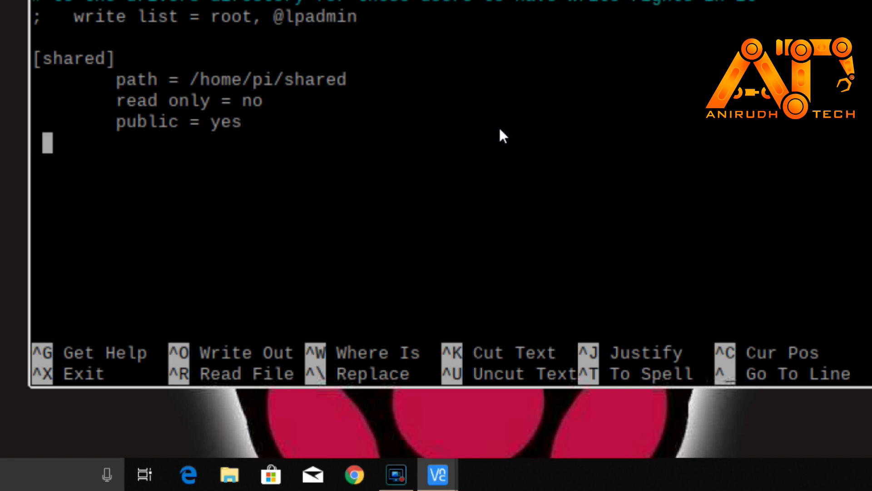
type("w")
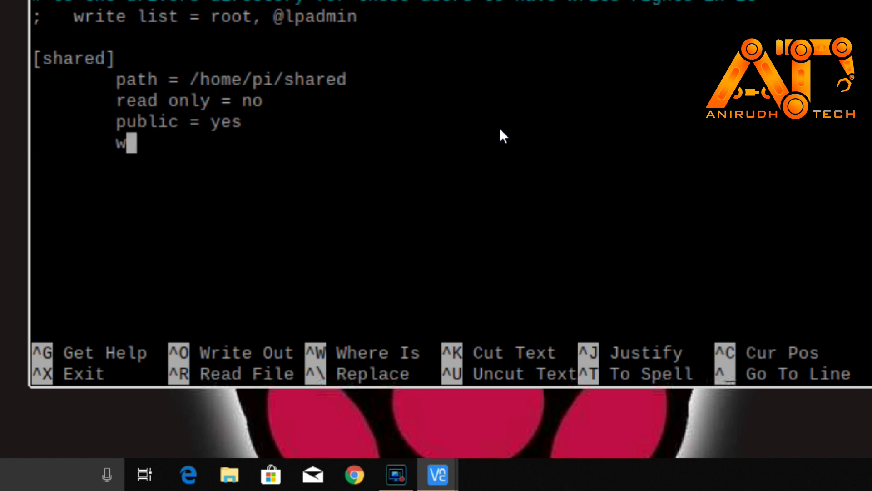
type("ritable ")
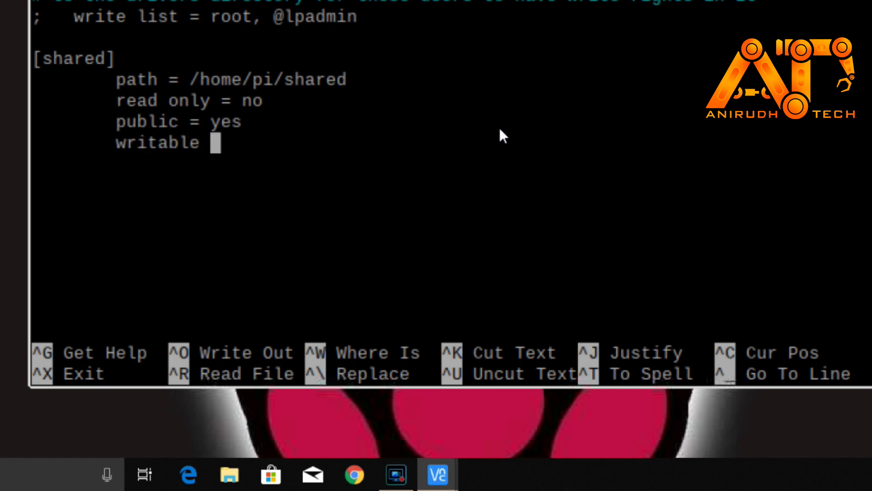
type("= yes")
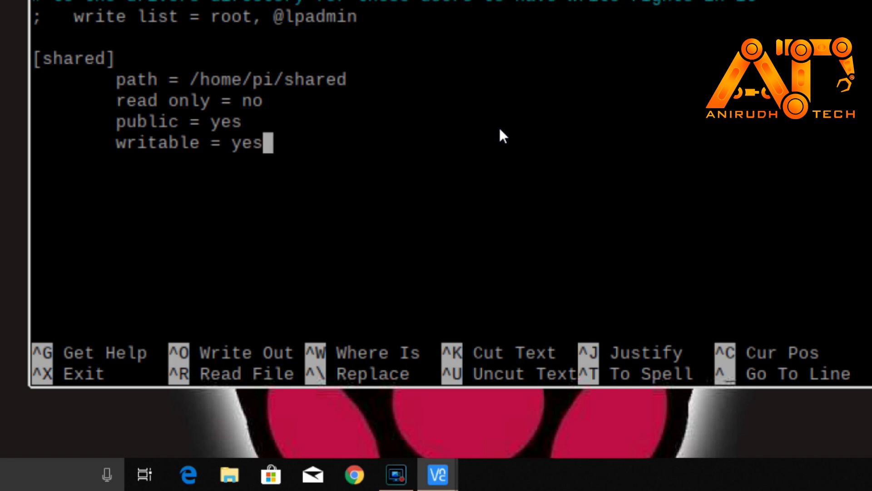
key("Return")
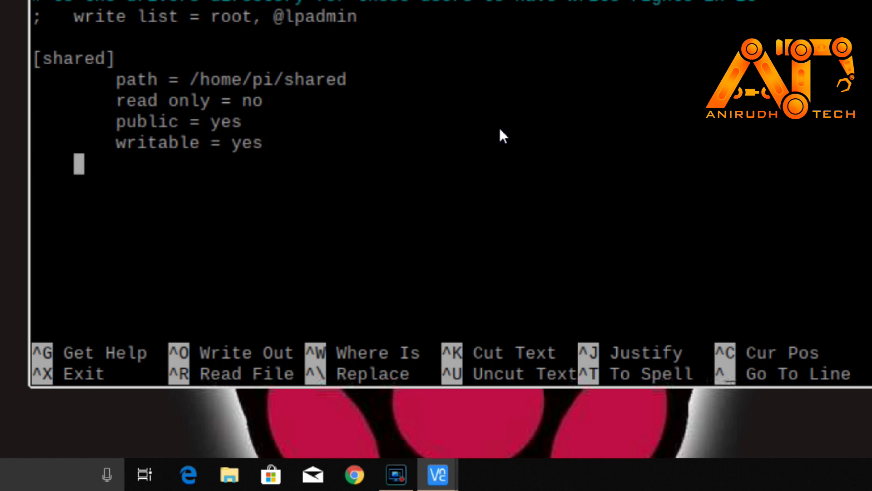
type("u")
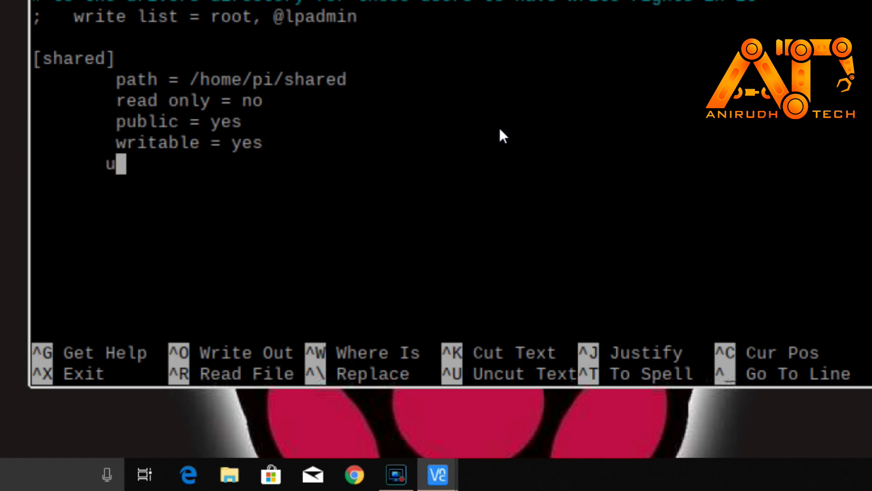
key("BackSpace")
type("onl")
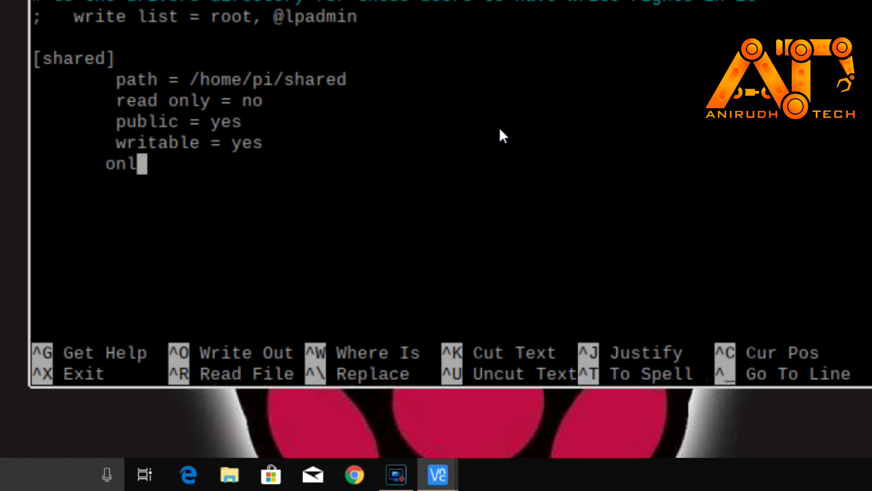
type("y guest ")
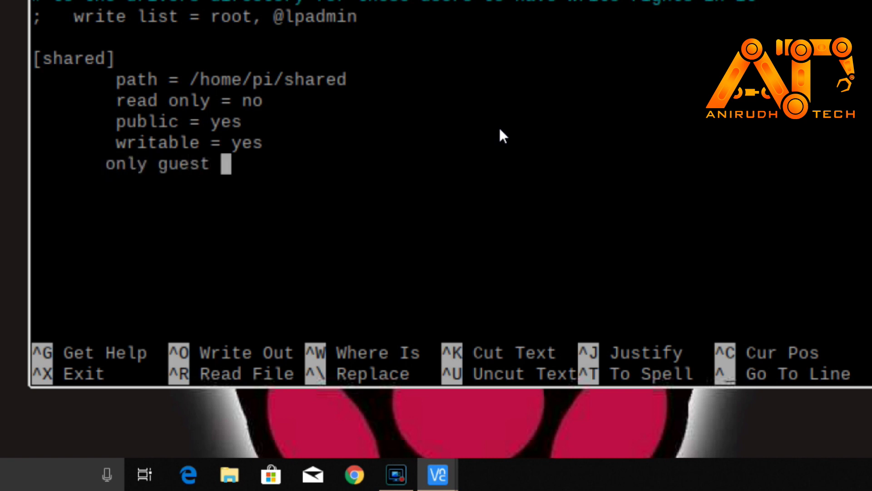
type("= no")
Step: Add create mask = 0777 and directory mask =0777 as the closing lines of the [shared] section
key("Return")
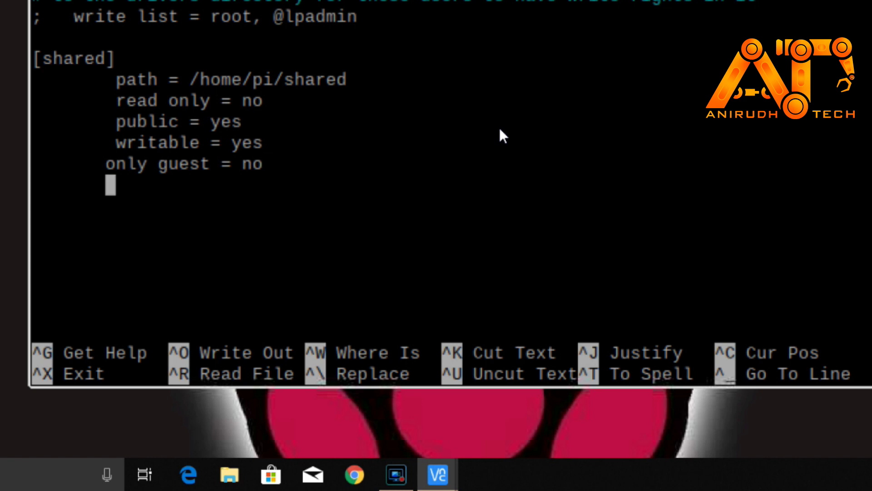
type("create ")
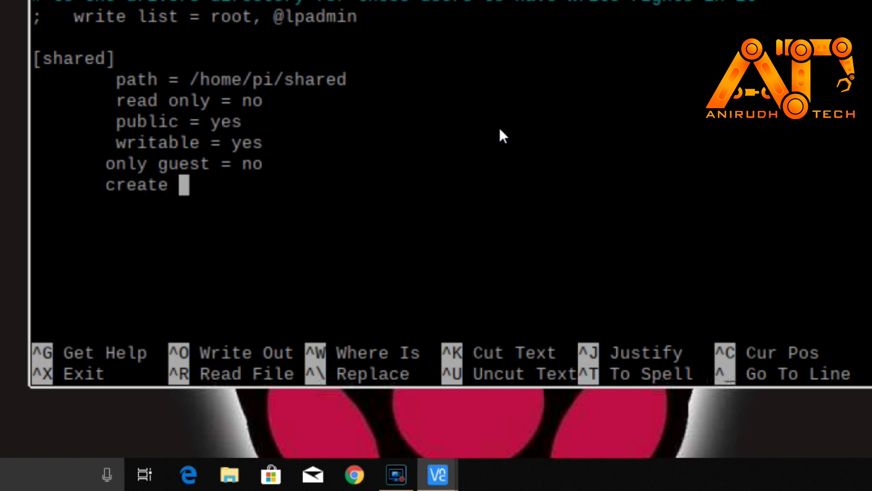
type("mask")
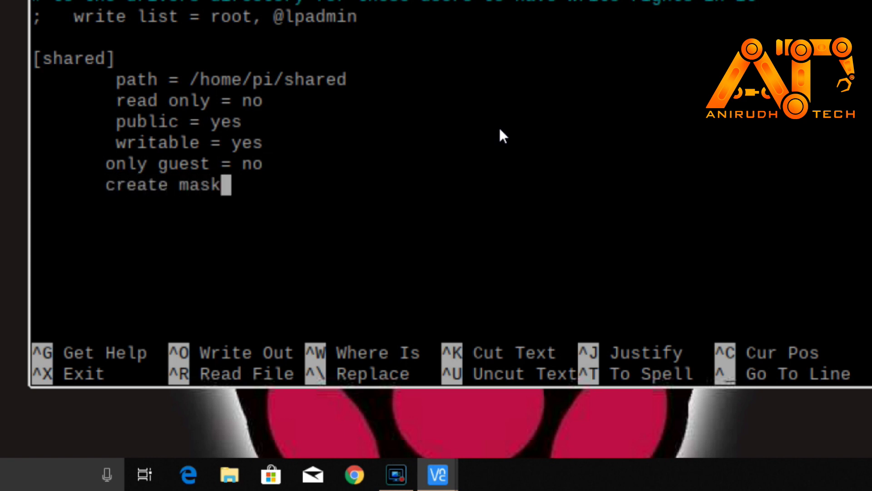
type(" = 0777")
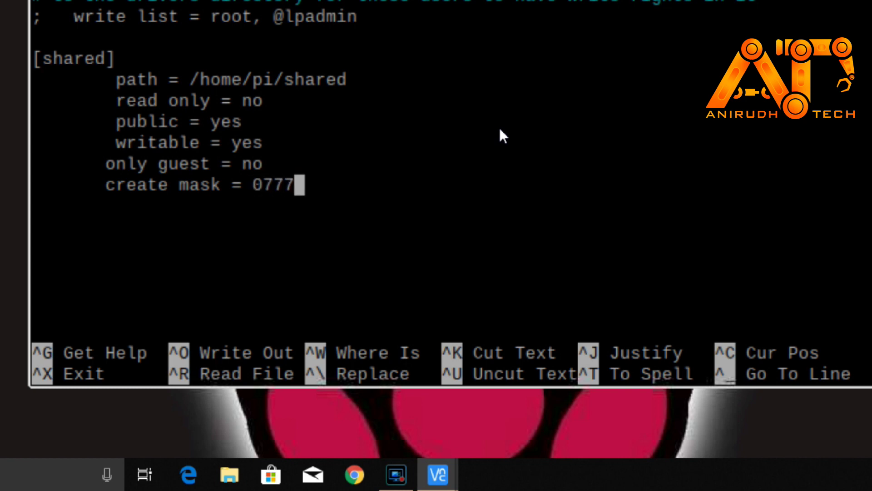
key("Return")
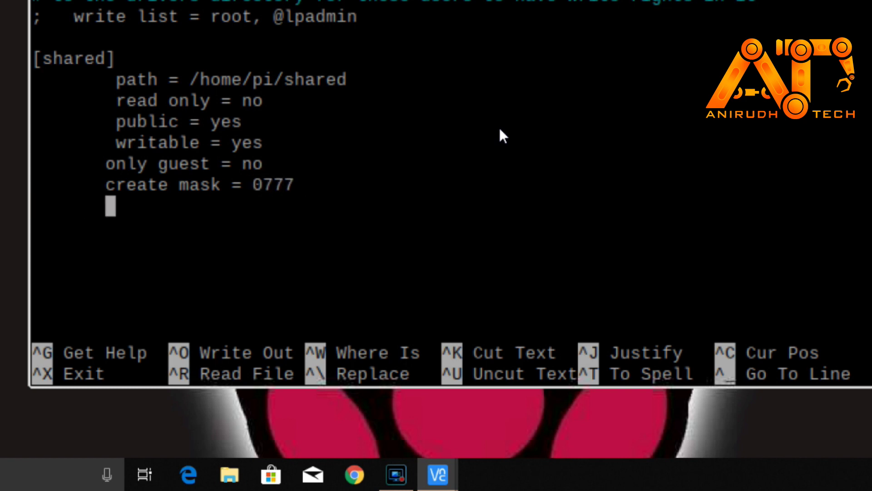
type("direct")
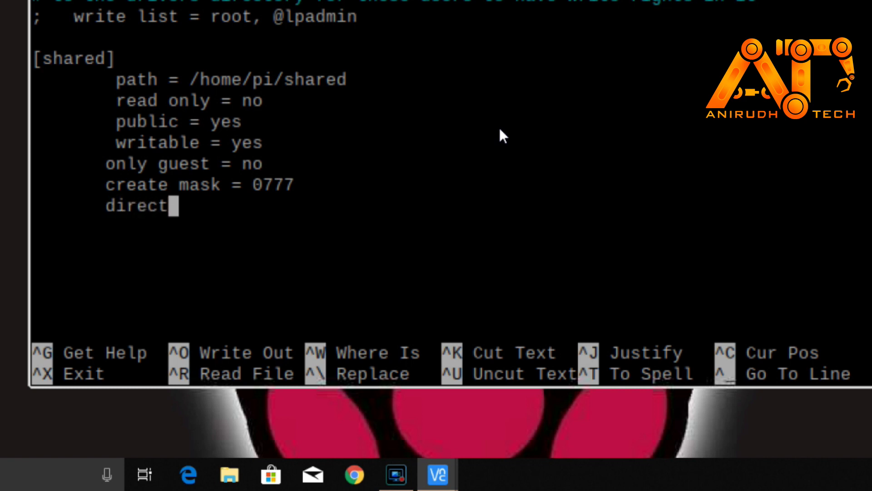
type("ory mask ")
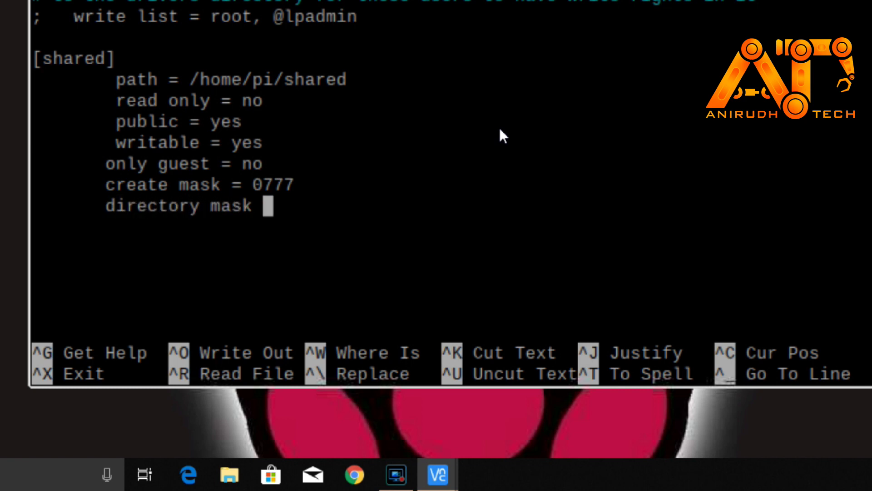
type("=0")
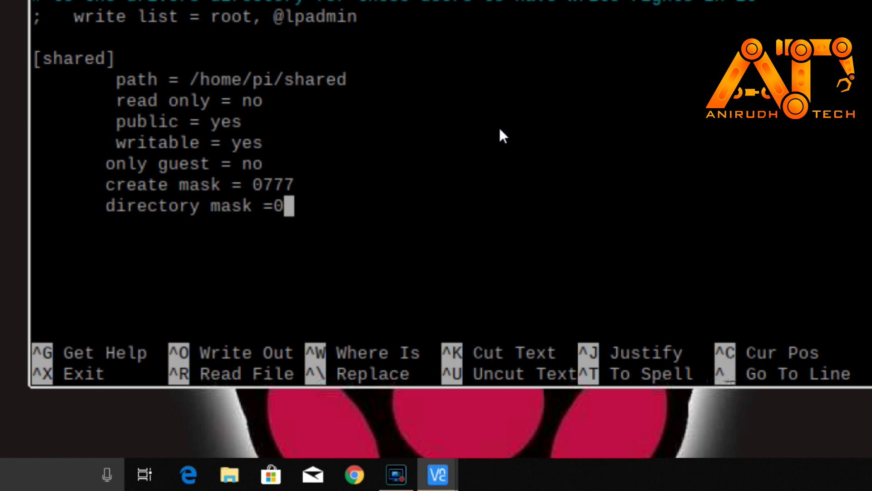
type("777")
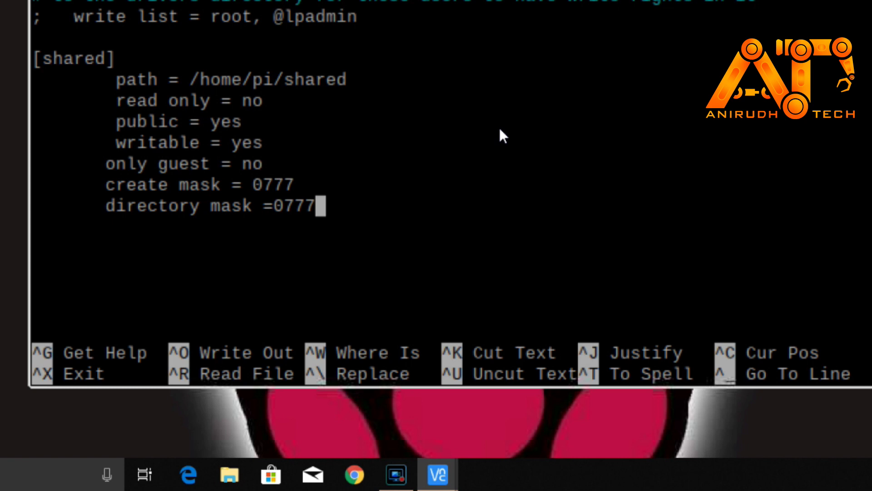
Step: Save the modified configuration to /etc/samba/smb.conf and exit the nano editor
key("ctrl+x")
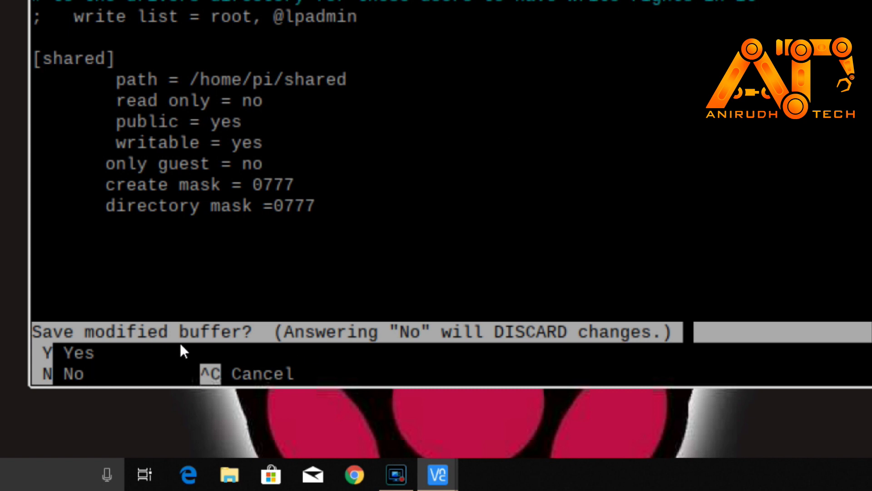
key("y")
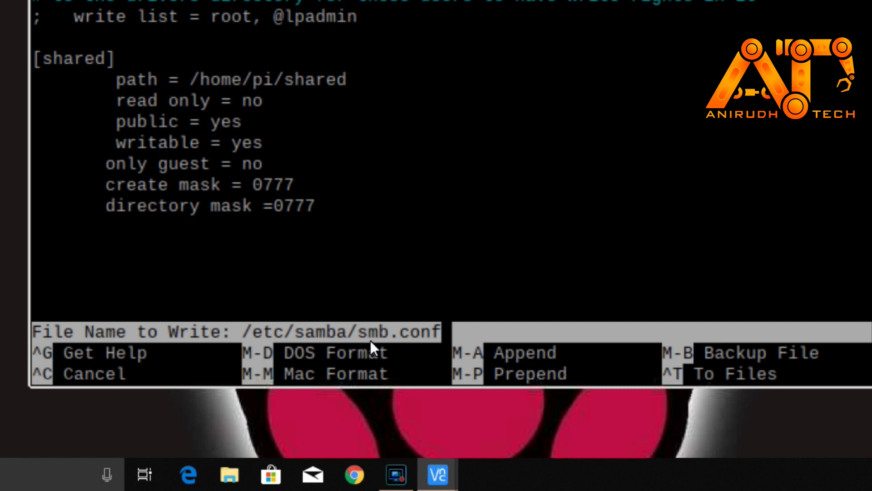
left_click_drag(249, 331, 411, 324)
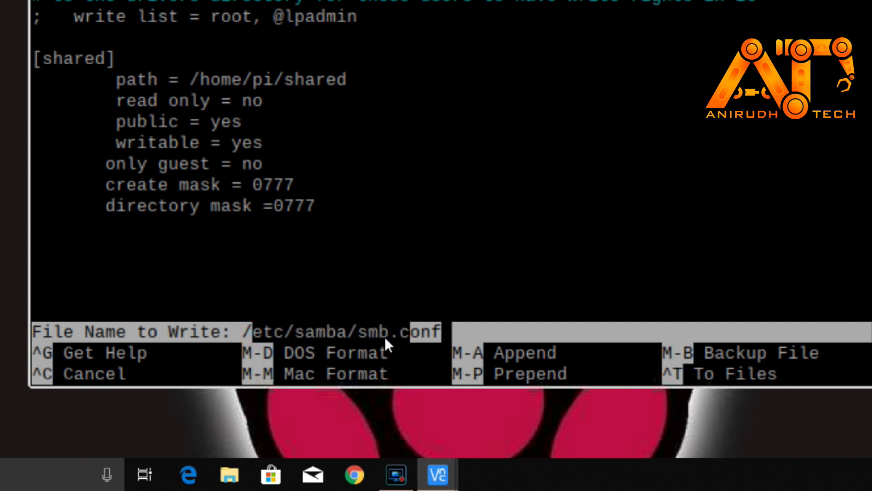
left_click(471, 329)
key("Return")
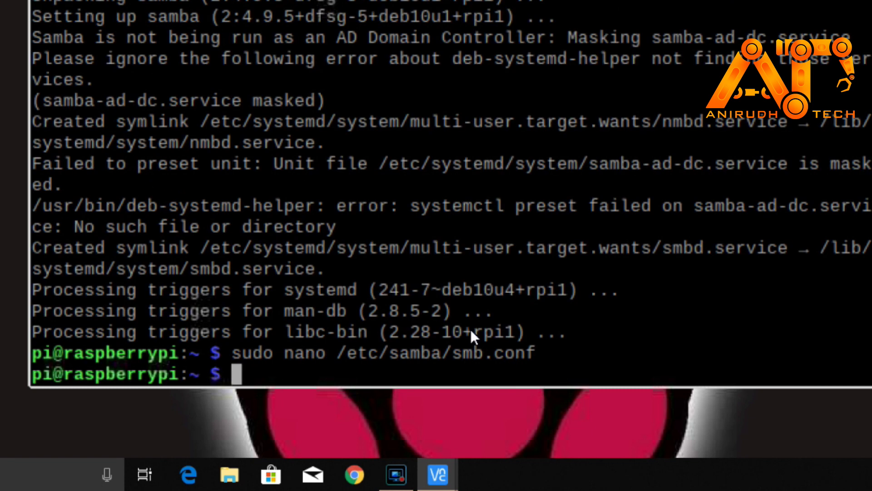
Step: Restart the Samba service with the command sudo service smbd restart
type("sud")
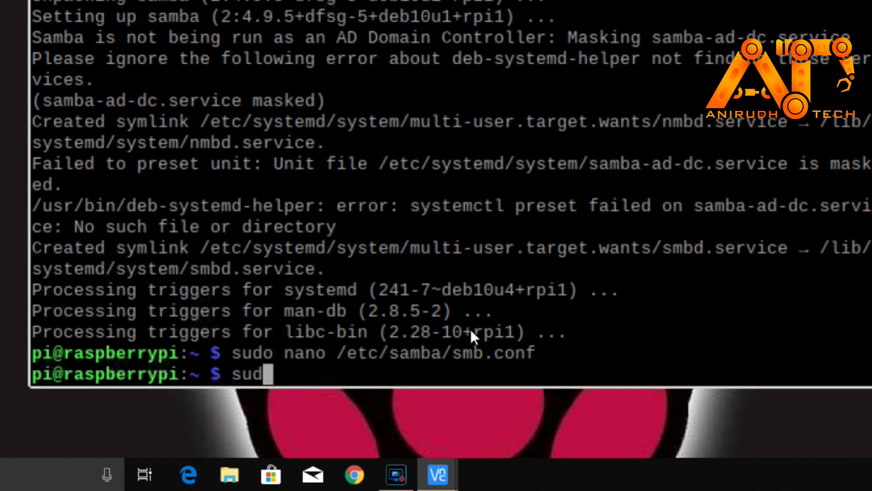
type("o ser")
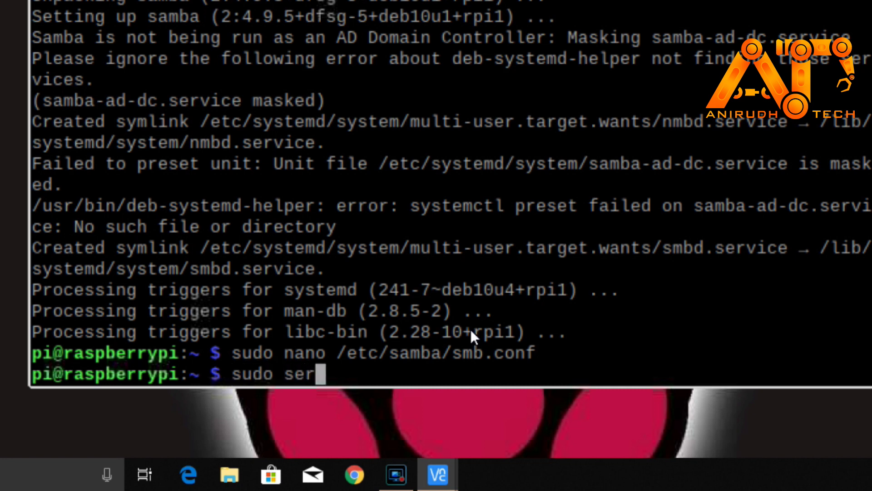
type("vice")
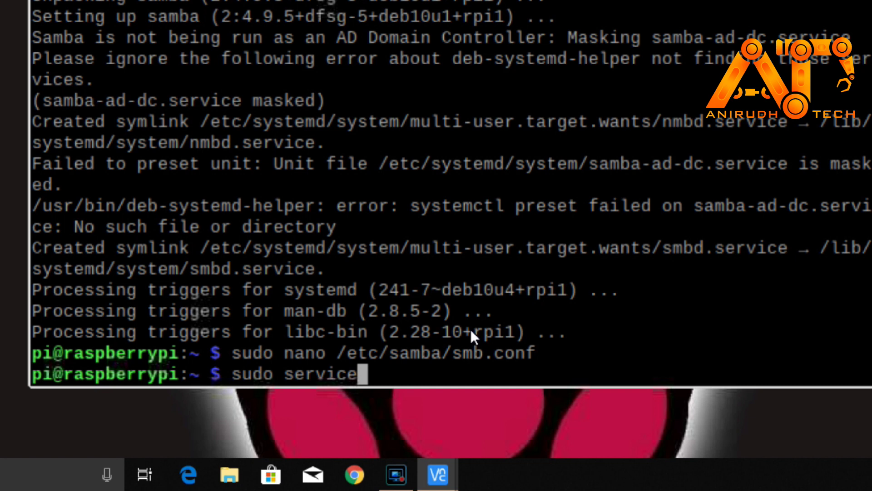
type(" s")
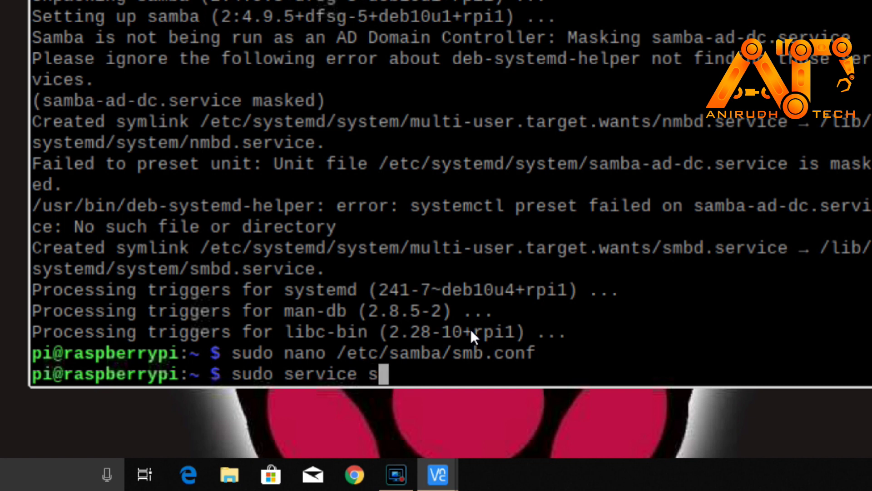
type("mbd r")
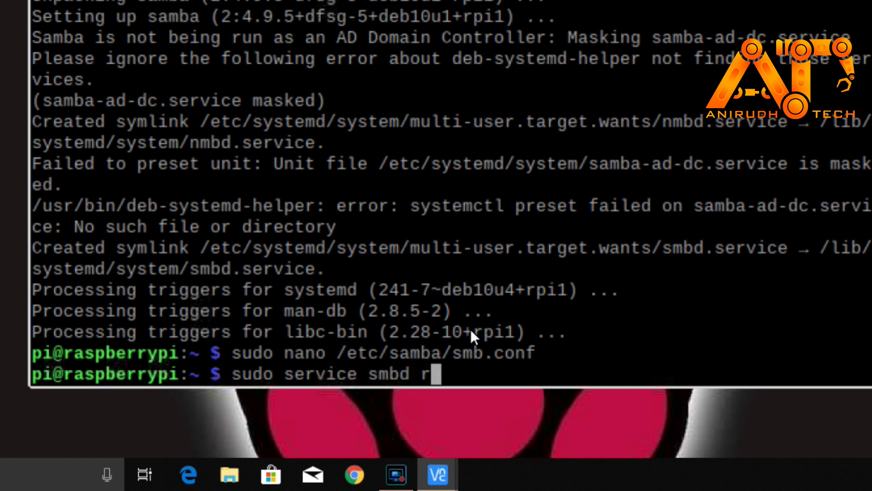
type("estart")
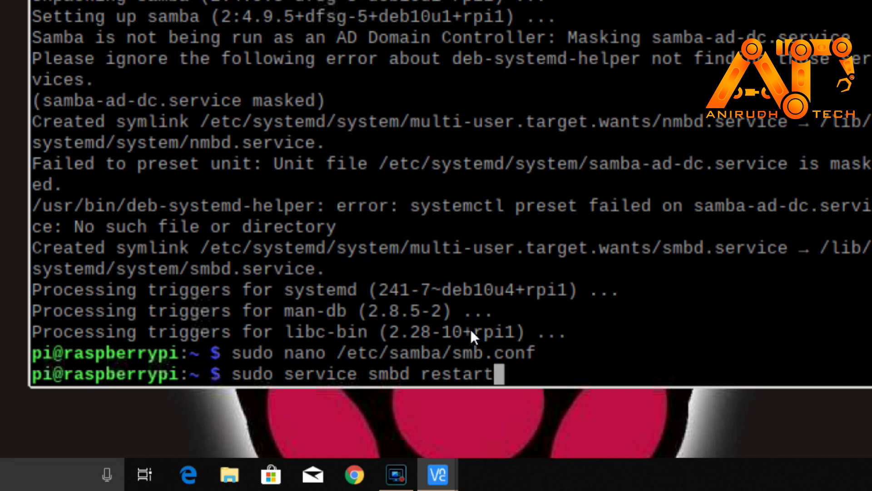
key("Return")
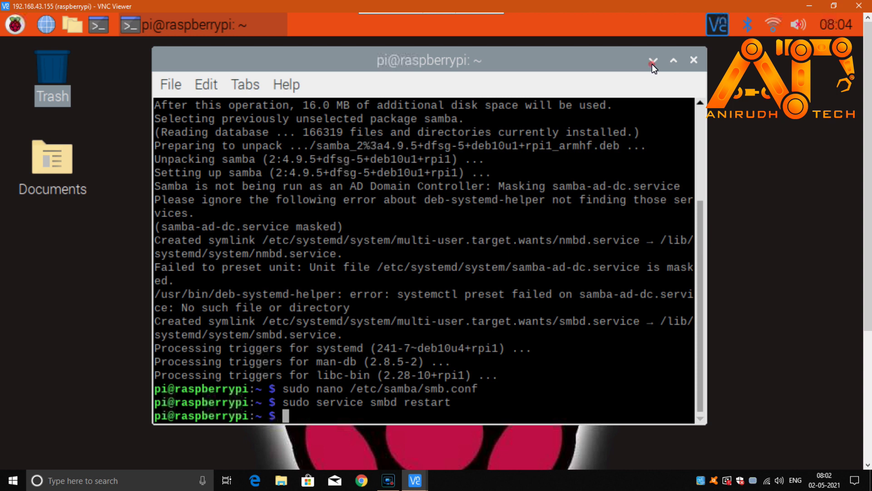
Step: Minimize the terminal and the VNC session, then browse the Windows PC's Network location in File Explorer for the Raspberry Pi
left_click(652, 64)
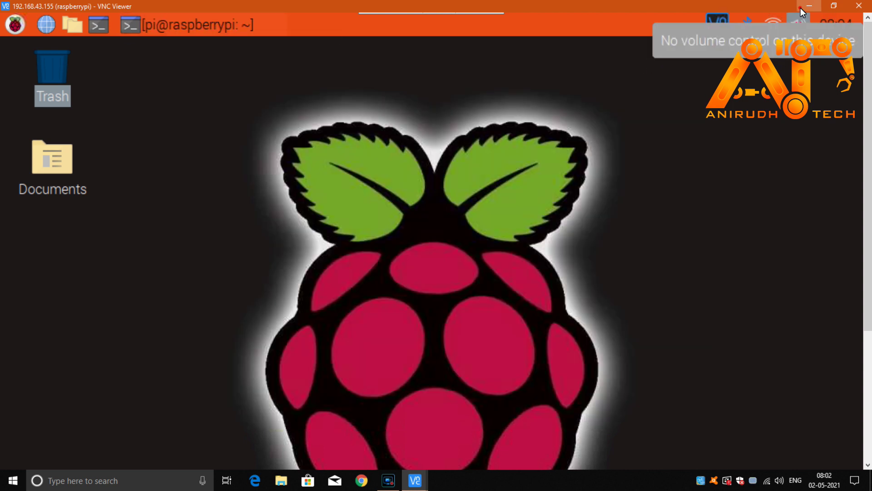
left_click(801, 9)
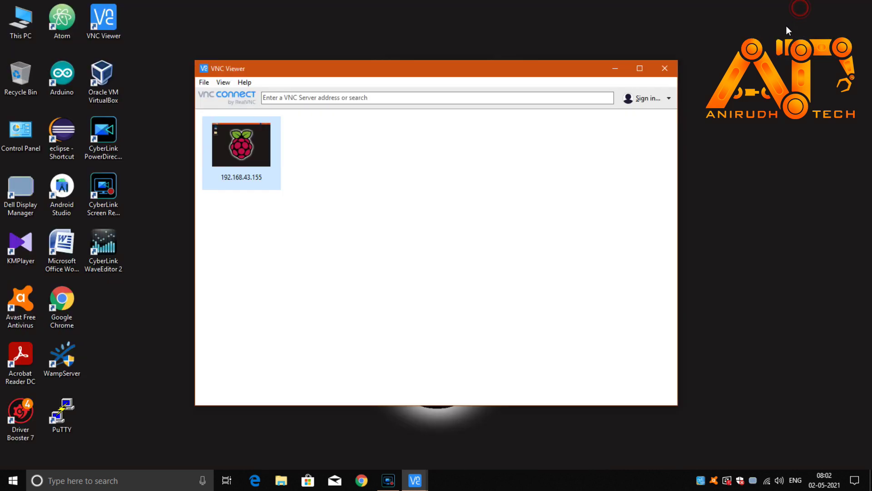
double_click(29, 14)
left_click_drag(356, 88, 302, 1)
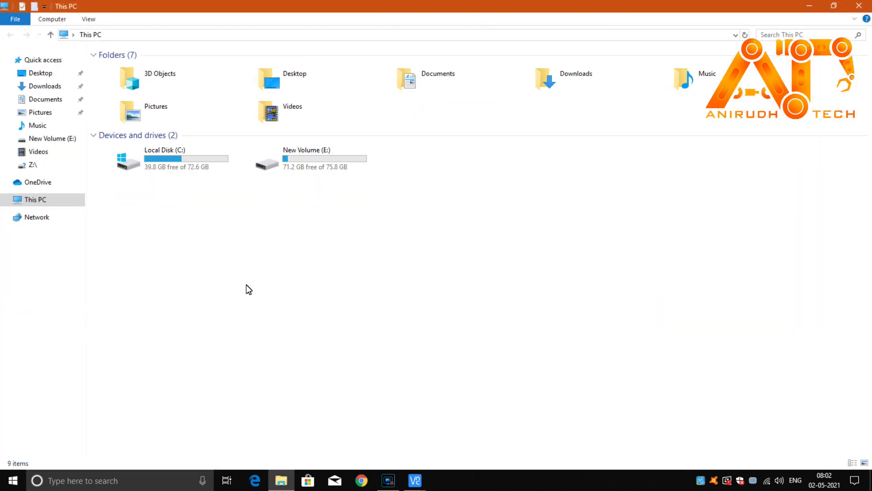
left_click(95, 57)
left_click(43, 217)
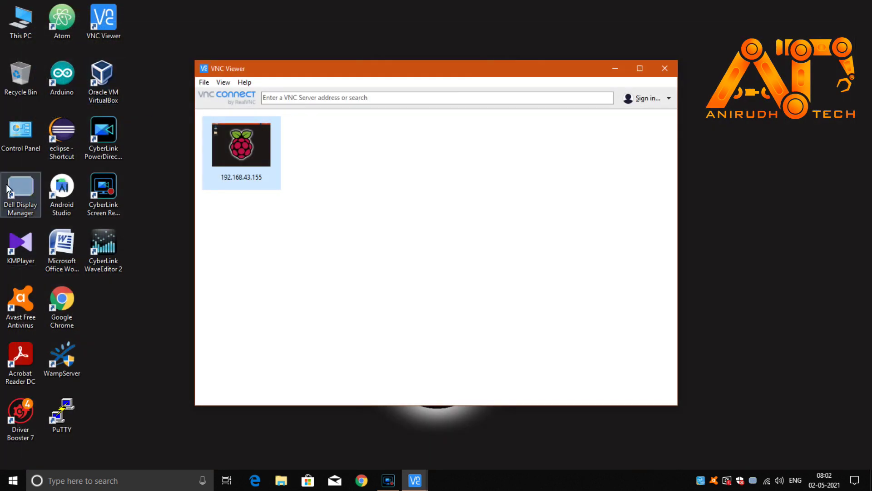
Step: Open the Windows Features dialog from Programs and Features in the Windows Control Panel
left_click(20, 135)
double_click(20, 135)
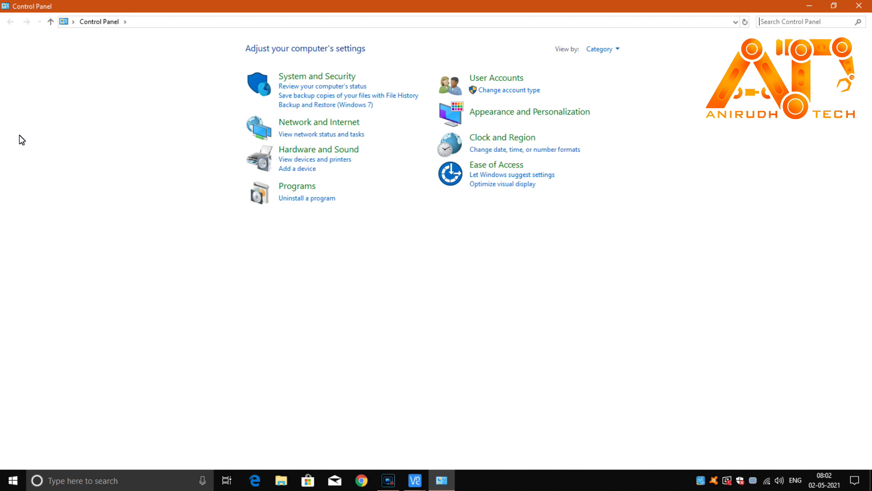
left_click(297, 185)
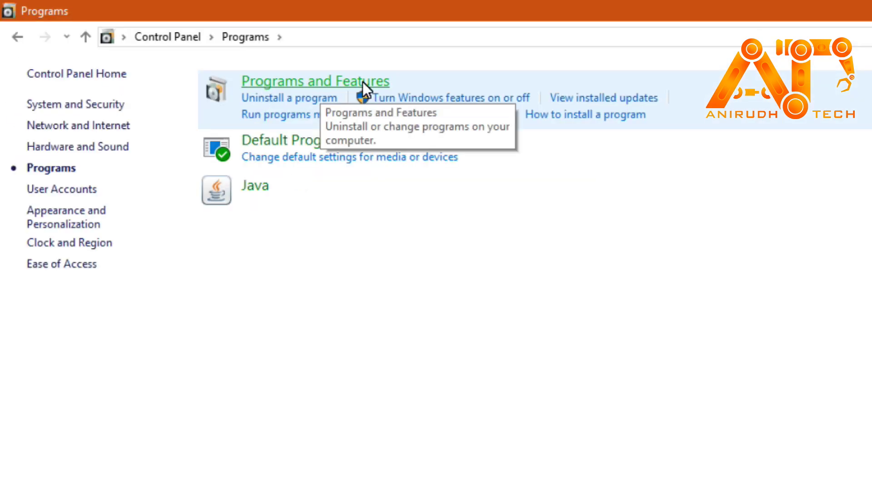
left_click(363, 81)
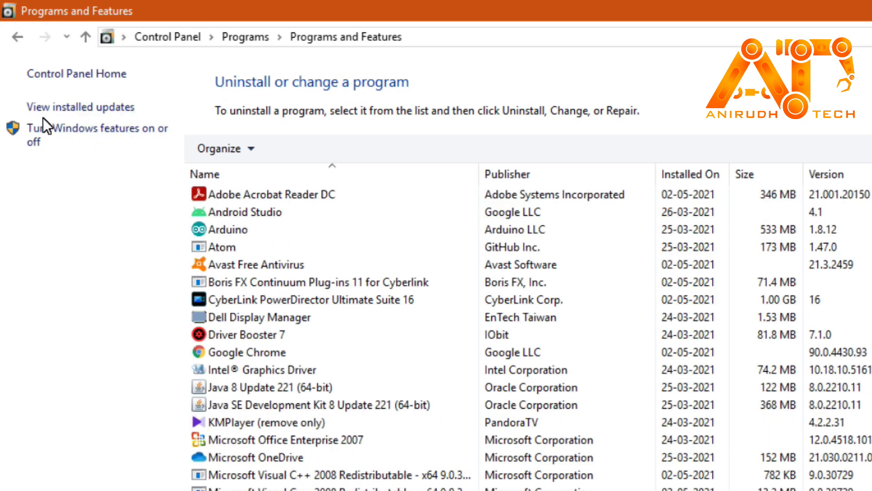
left_click(164, 134)
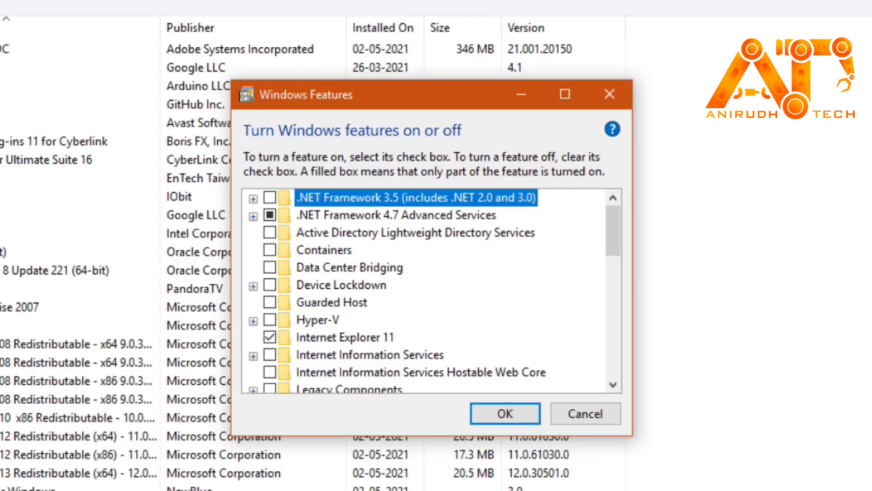
Step: Enable SMB 1.0/CIFS File Sharing Support with its client and server components, without restarting the PC, and close Programs and Features
scroll(393, 337, "down", 7)
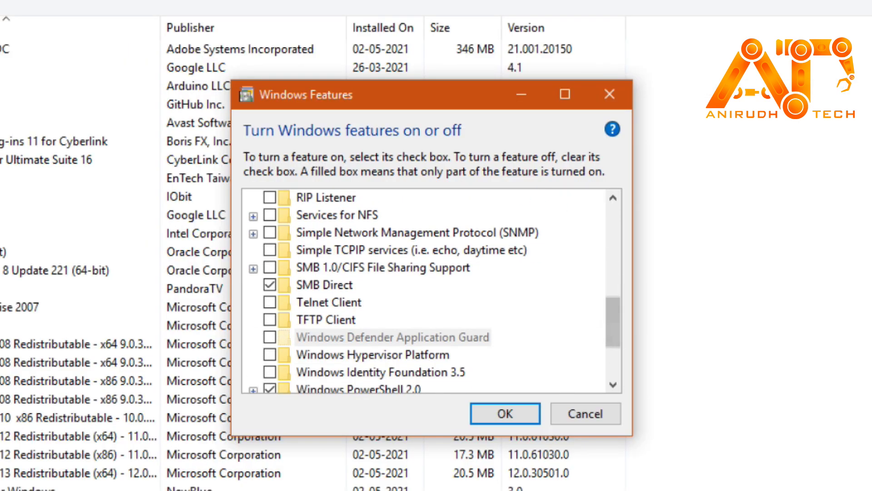
mouse_move(272, 272)
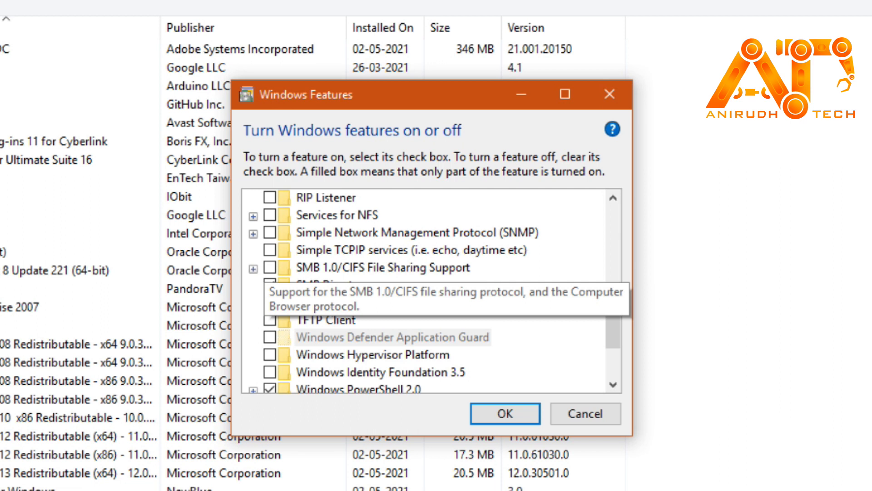
left_click(270, 268)
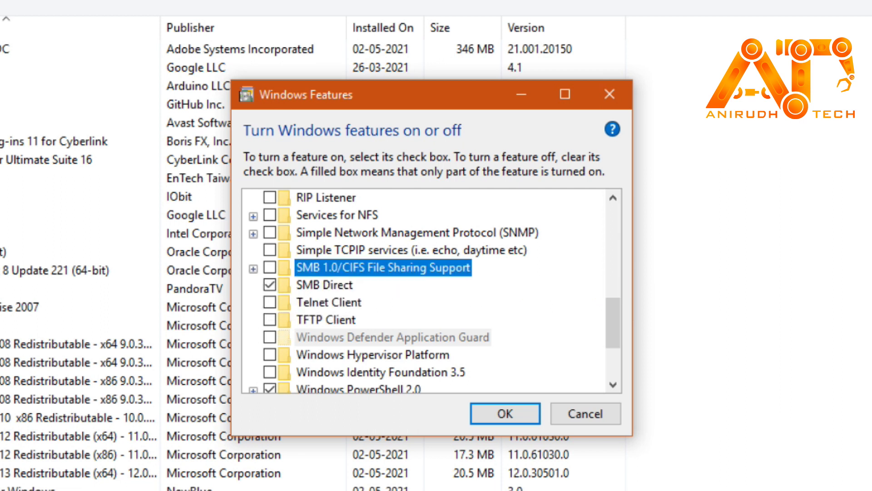
left_click(270, 268)
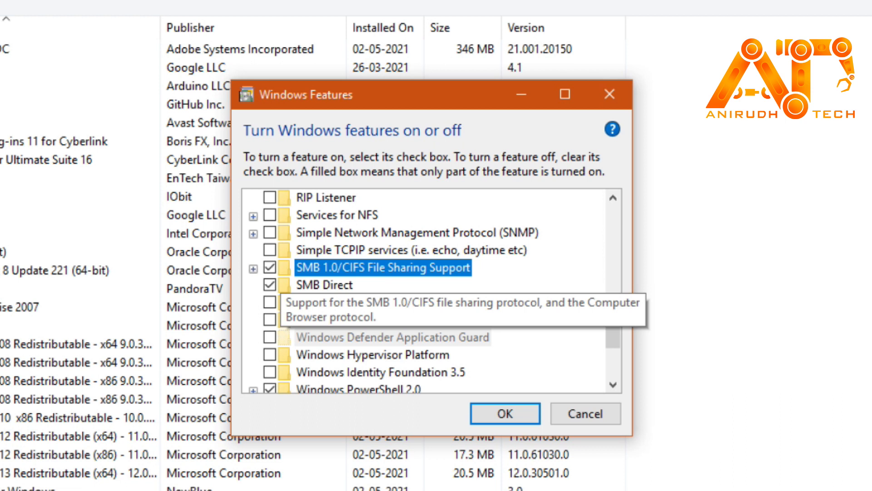
key("Right")
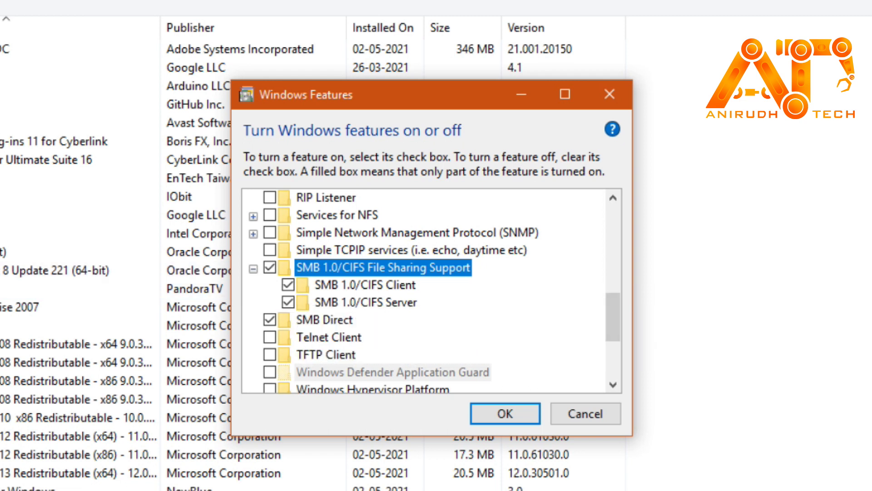
key("Return")
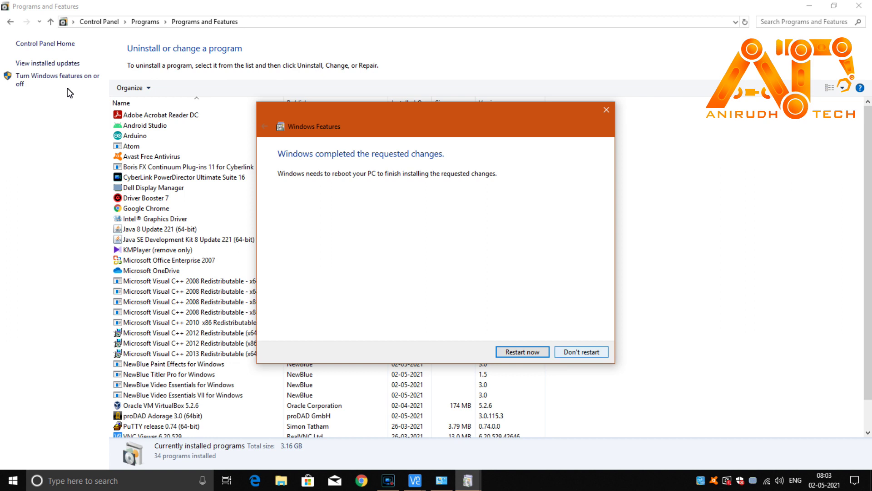
key("Escape")
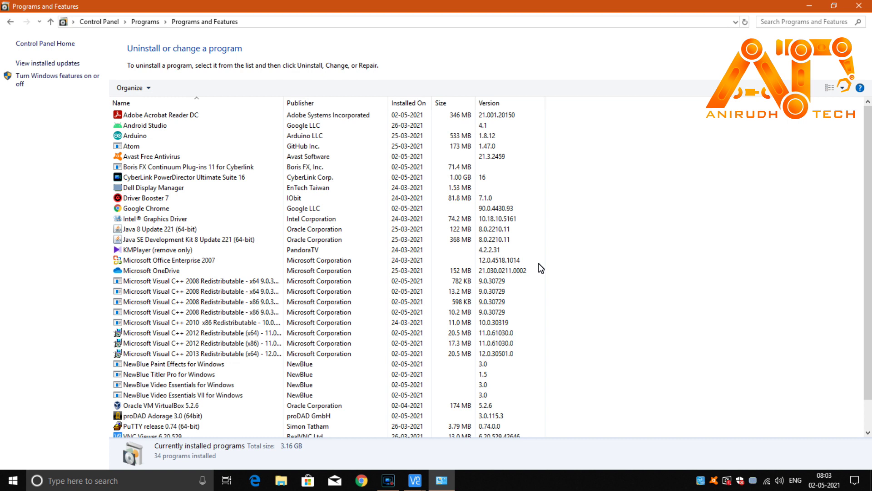
left_click(856, 9)
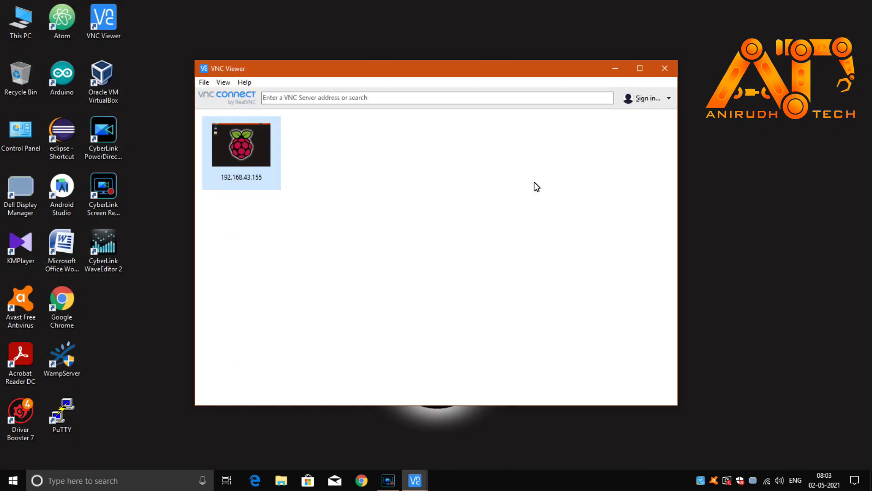
Step: Reopen This PC and recheck the Network location for the Raspberry Pi share
double_click(28, 27)
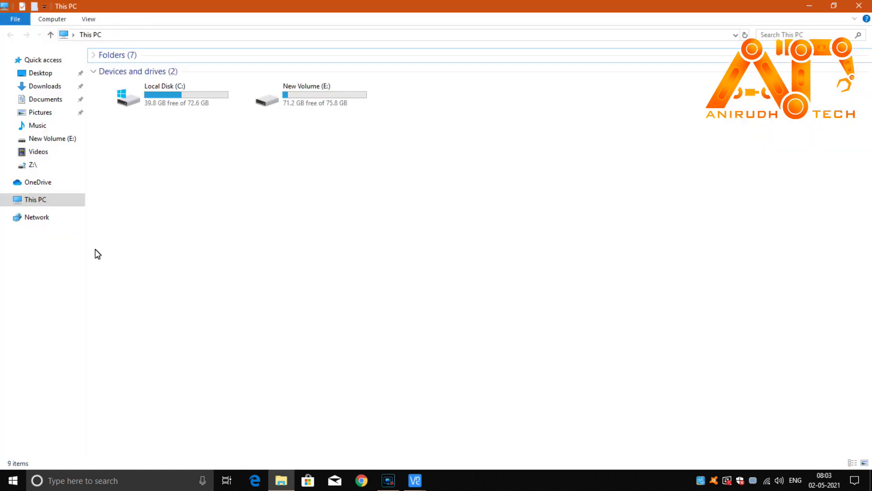
left_click(44, 219)
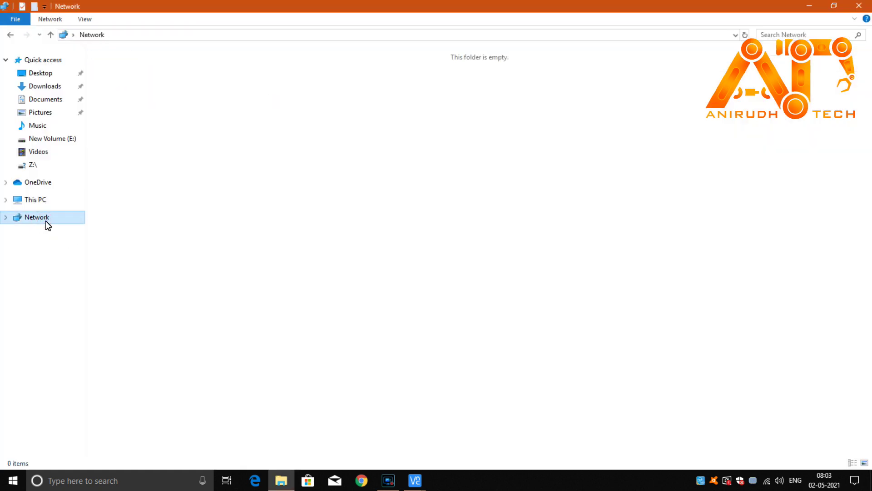
left_click(230, 41)
key("Home")
left_click(197, 52)
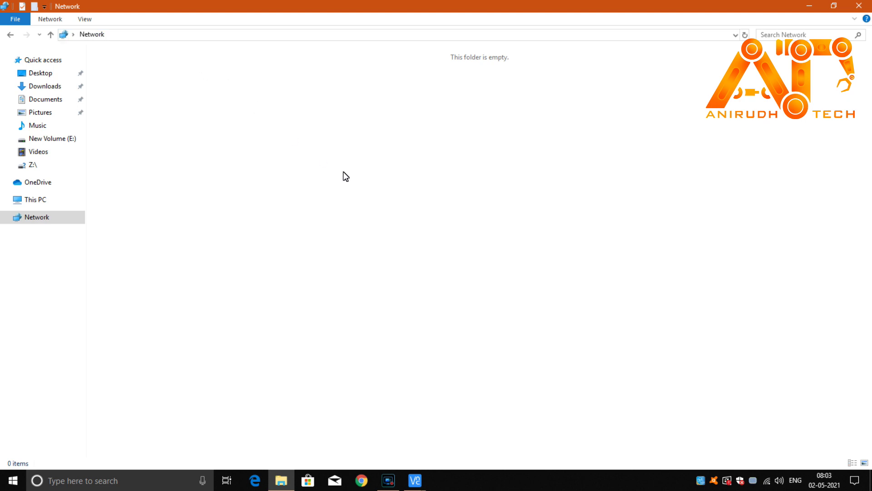
right_click(380, 189)
left_click(407, 234)
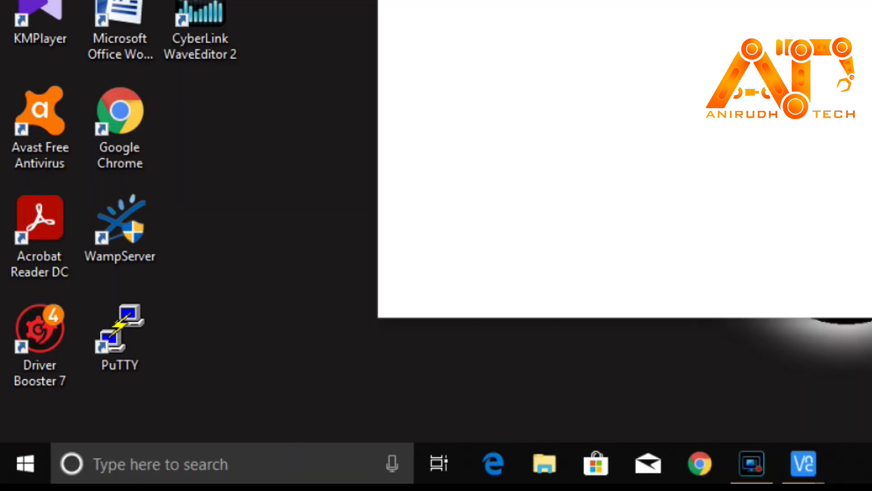
Step: Search Windows for gpedit.msc and open the Local Group Policy Editor
key("super+s")
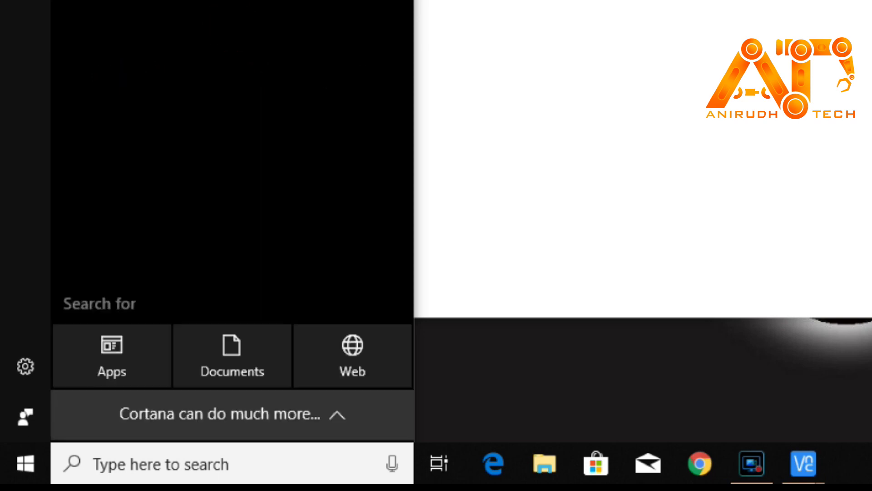
type("gpedi")
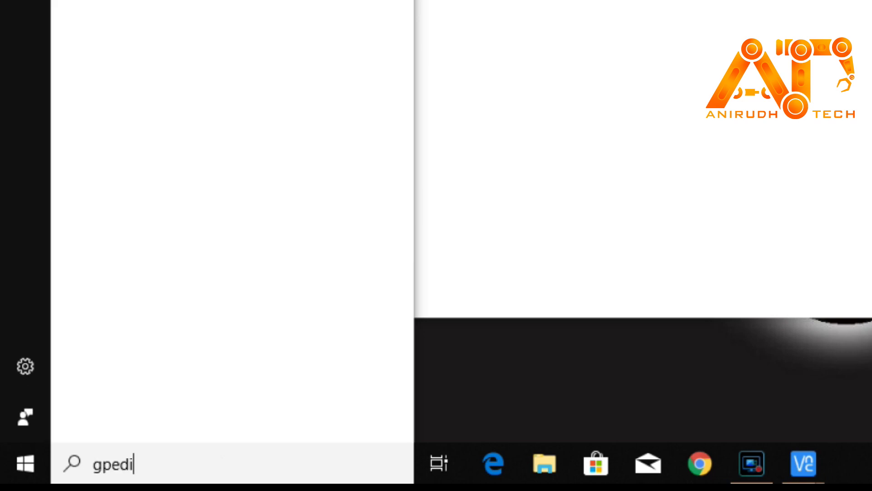
type("t.msc")
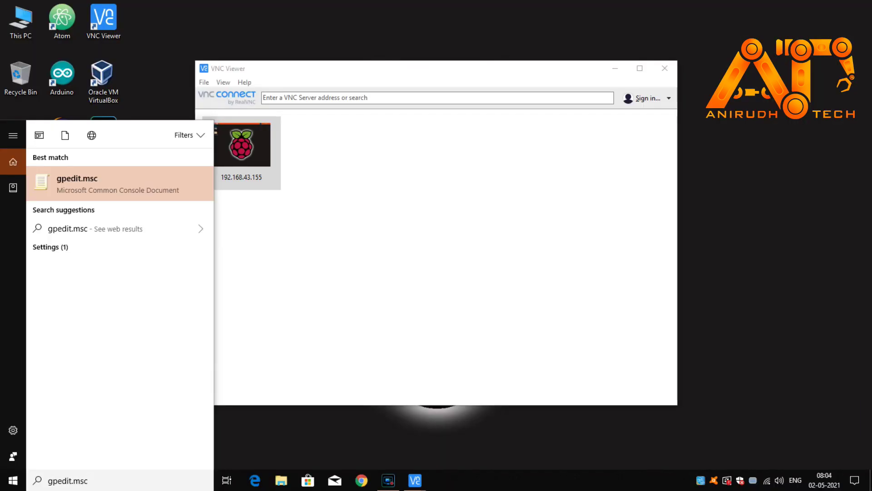
left_click(135, 169)
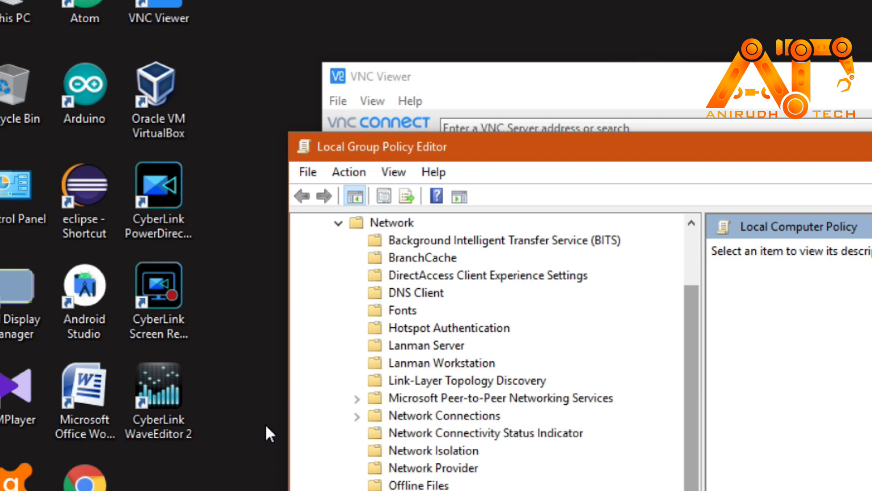
Step: Open the Lanman Workstation policies under Computer Configuration's Network administrative templates and maximize the editor window
scroll(499, 355, "down", 2)
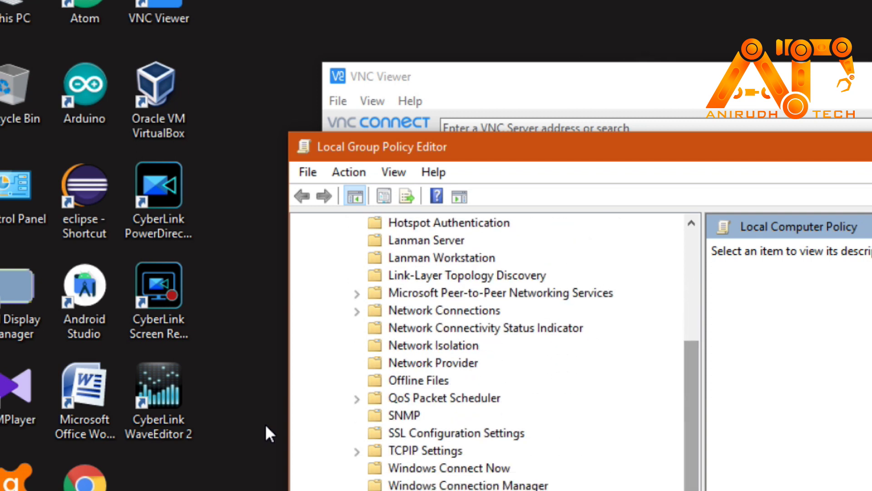
left_click(442, 258)
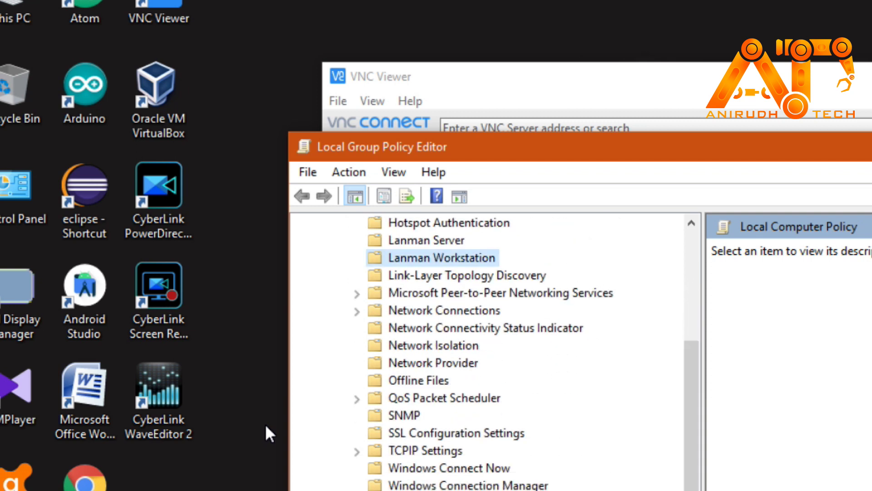
key("super+Up")
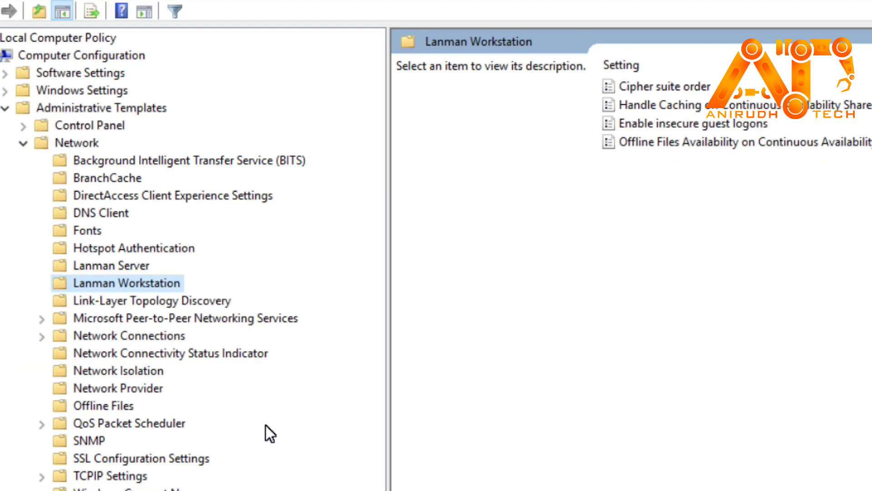
Step: Set the "Enable insecure guest logons" policy to Enabled, then apply and confirm the change
key("Tab")
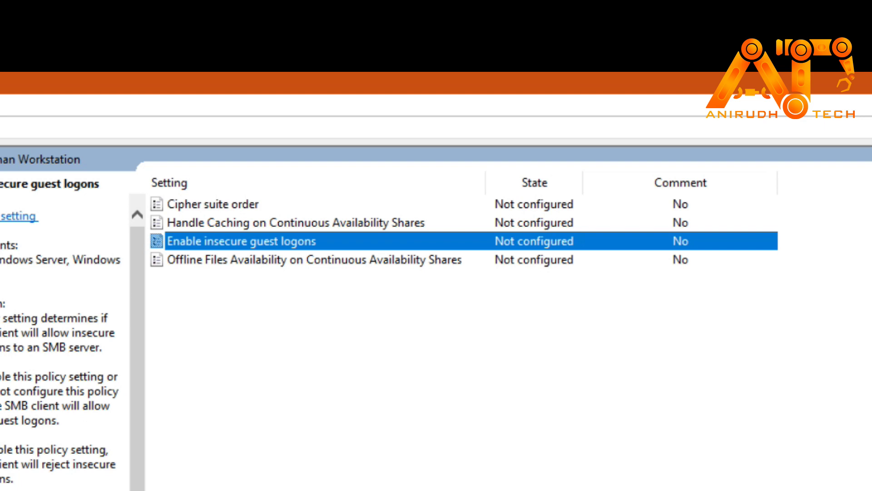
key("shift+F10")
key("Return")
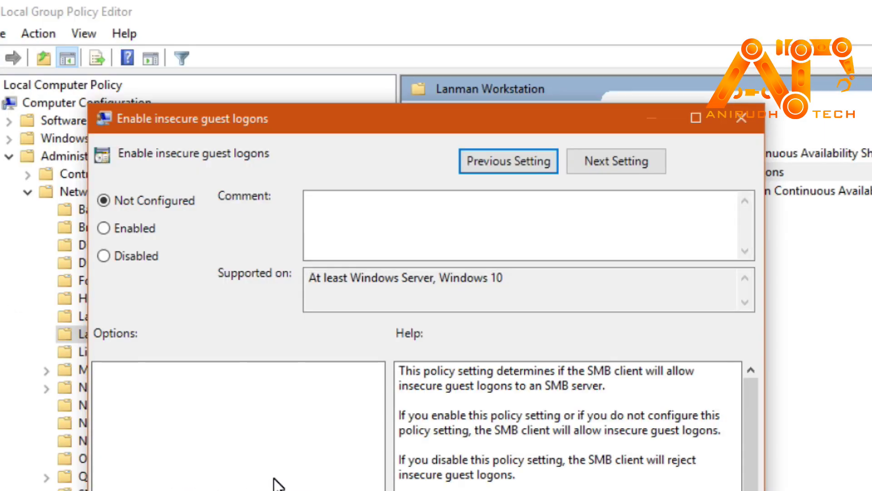
key("alt+e")
key("alt+a")
key("Return")
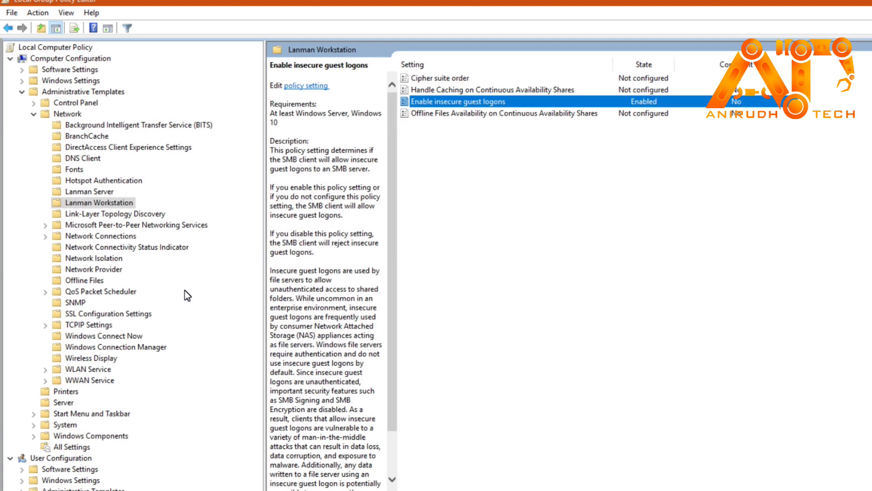
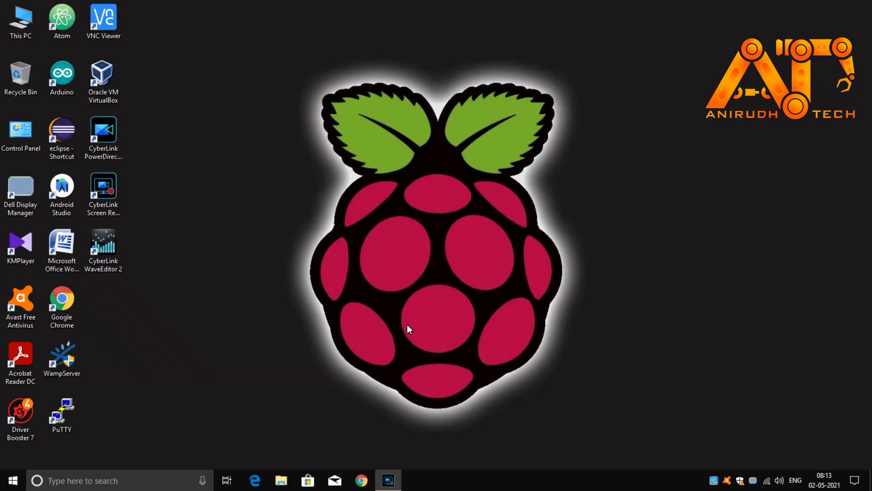
Step: Browse the Network location from This PC, open RASPBERRYPI and its shared folder, and return to the RASPBERRYPI share list
double_click(21, 20)
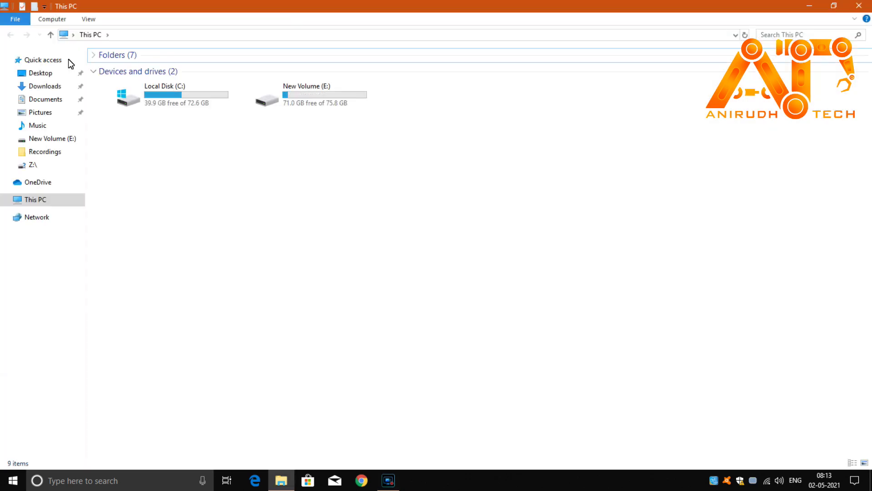
left_click(38, 217)
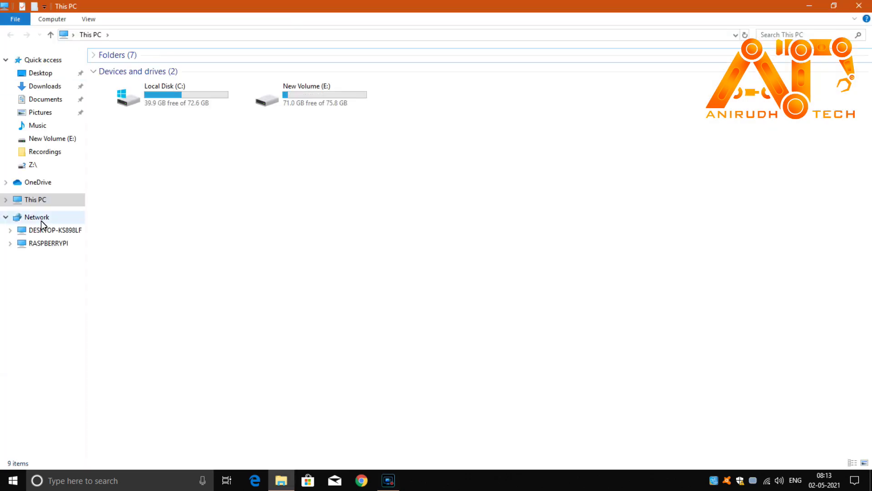
left_click(41, 222)
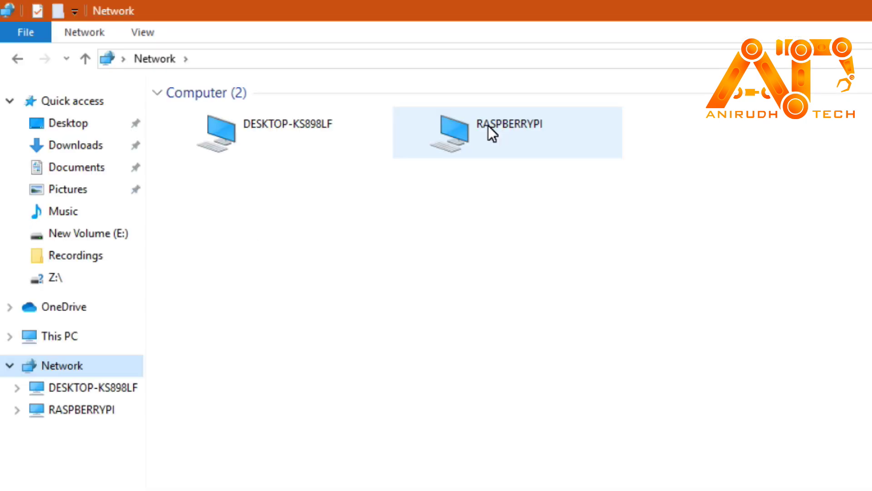
left_click_drag(443, 193, 660, 121)
double_click(494, 132)
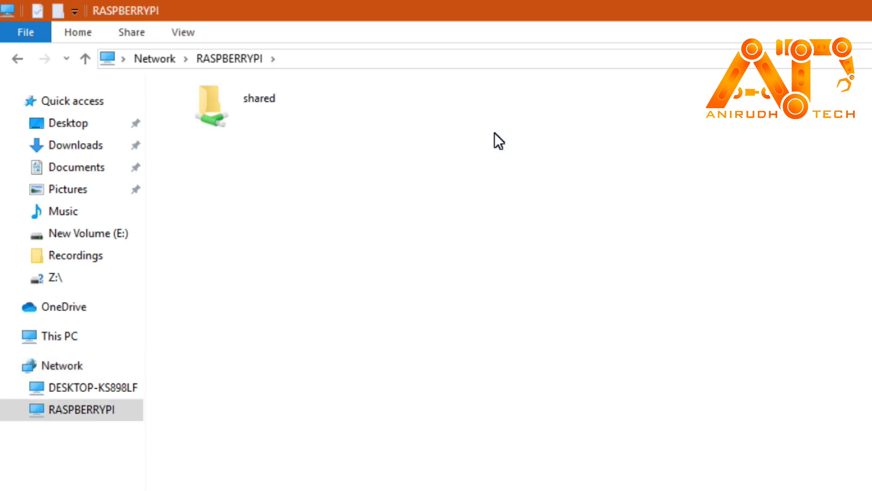
double_click(253, 101)
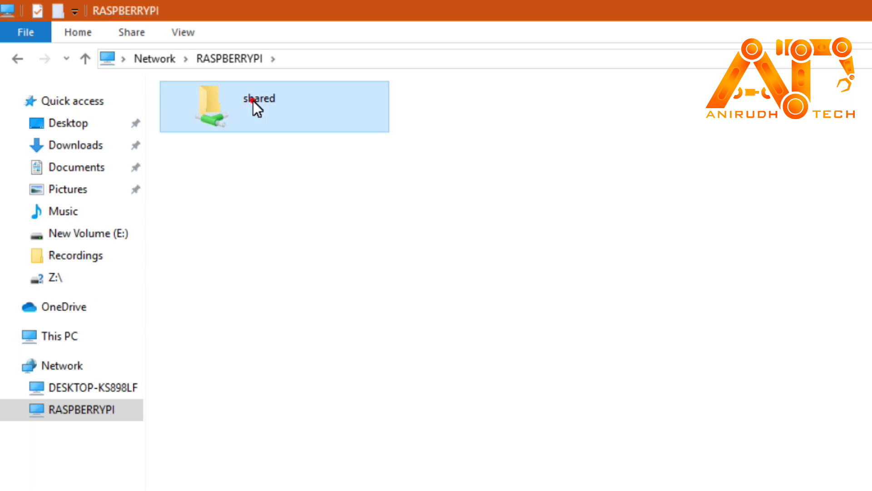
left_click(18, 59)
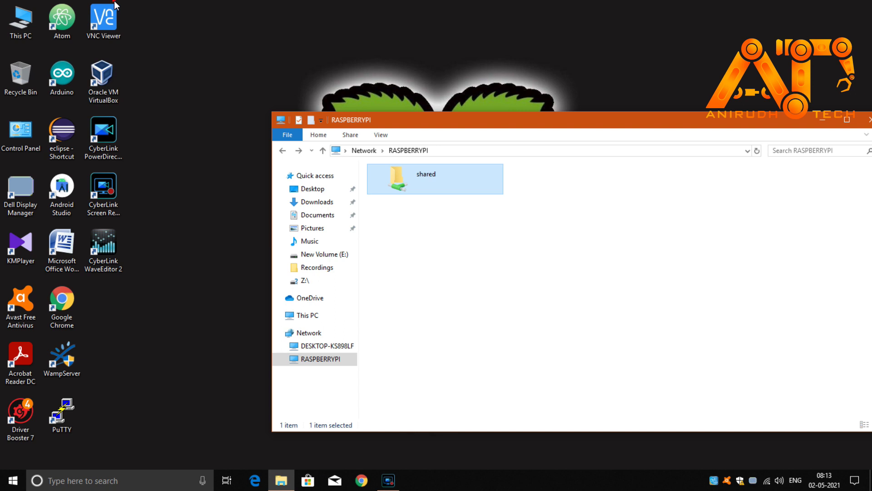
Step: Connect to the Raspberry Pi with VNC Viewer and open /home/pi/shared in its file manager
double_click(103, 19)
double_click(263, 165)
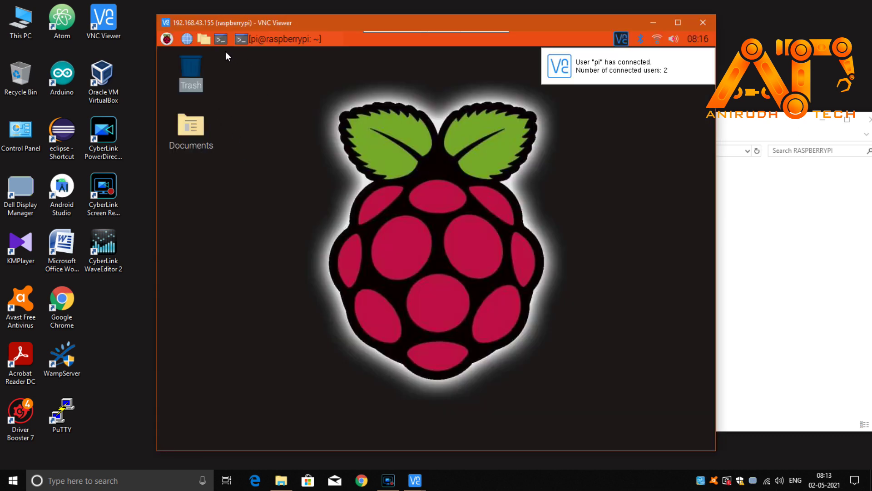
left_click(203, 40)
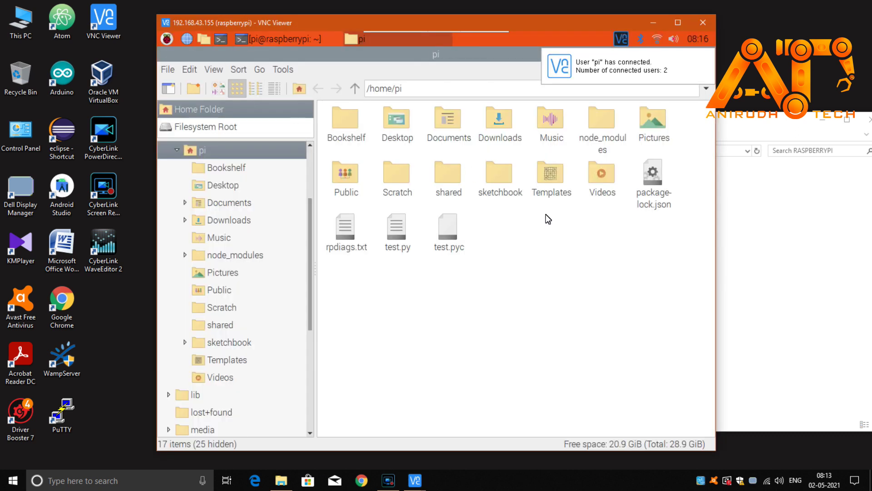
double_click(444, 181)
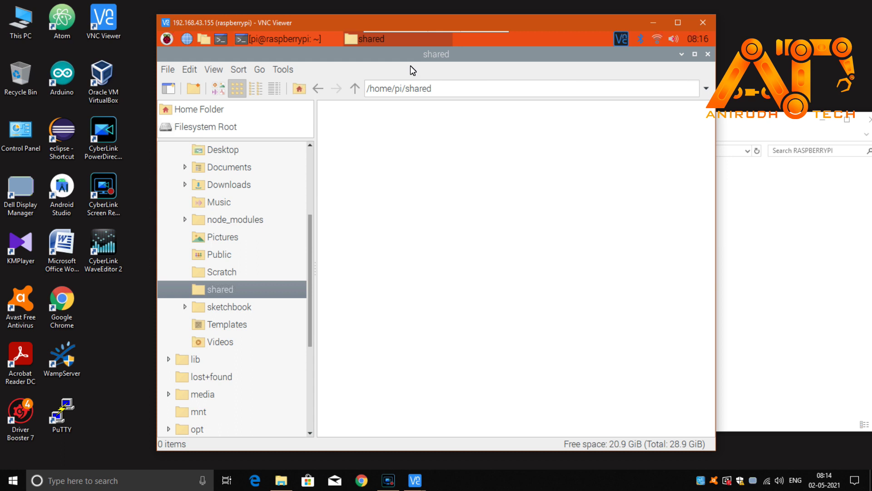
Step: Create an empty file named anas.txt in the Raspberry Pi's shared folder
right_click(436, 141)
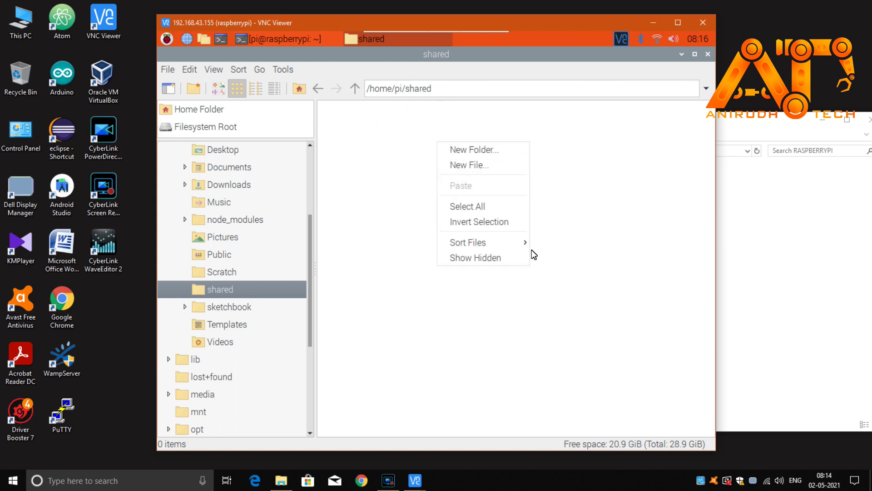
left_click(481, 168)
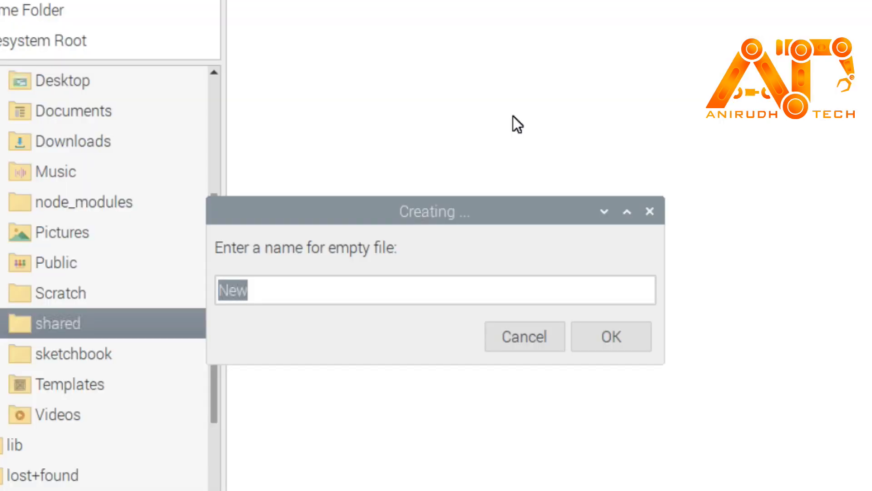
type("anas")
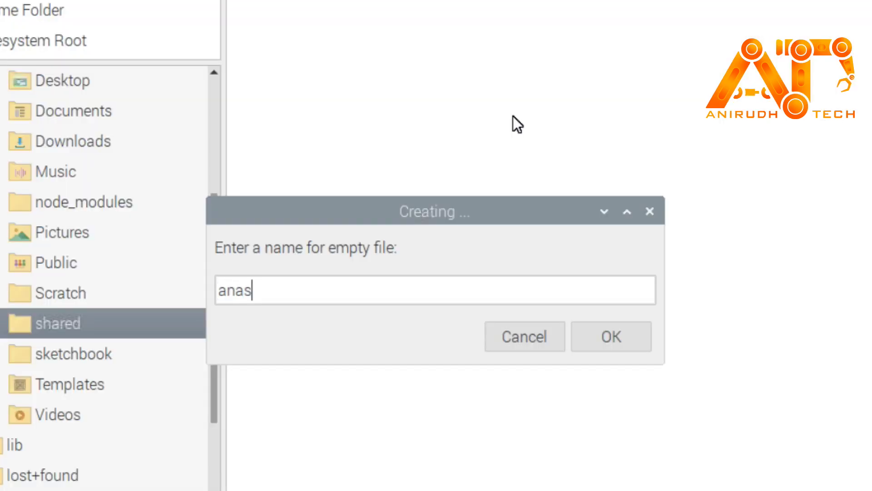
type(".txt")
key("Return")
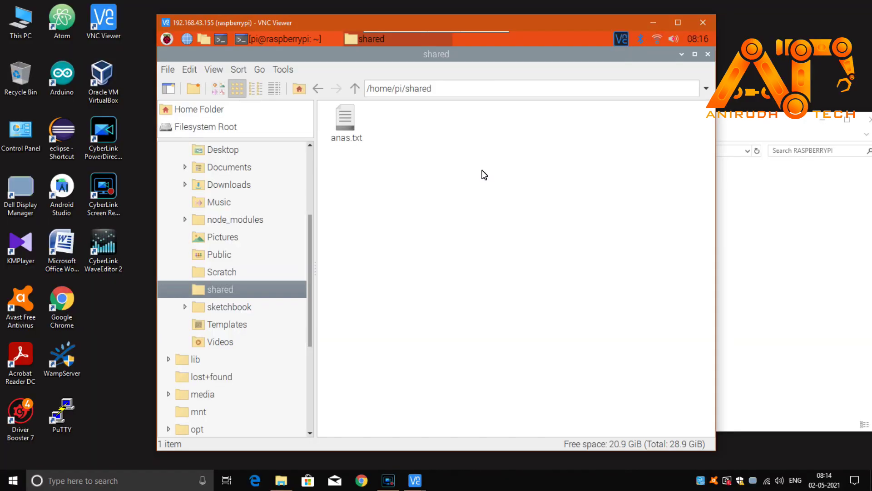
Step: Open RASPBERRYPI's shared folder in Windows File Explorer, move its window clear of the Pi's folder, and compare the anas file in both
left_click(792, 294)
left_click(454, 186)
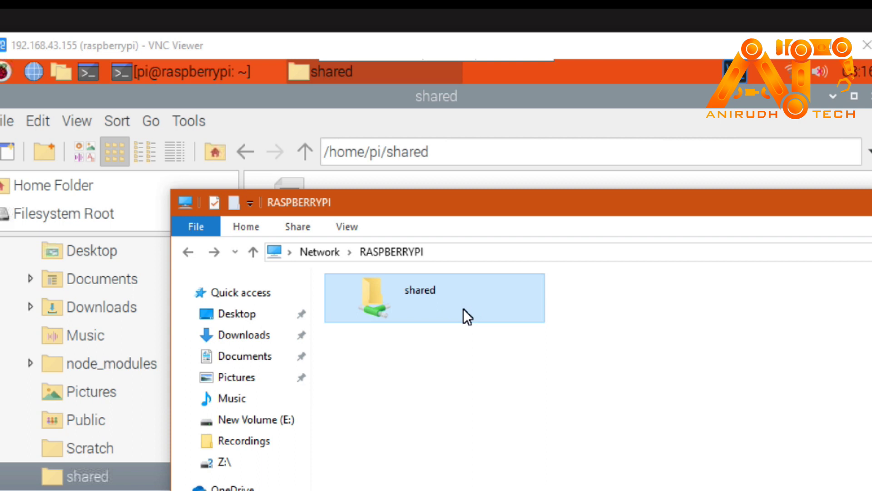
double_click(412, 310)
left_click_drag(451, 200, 552, 366)
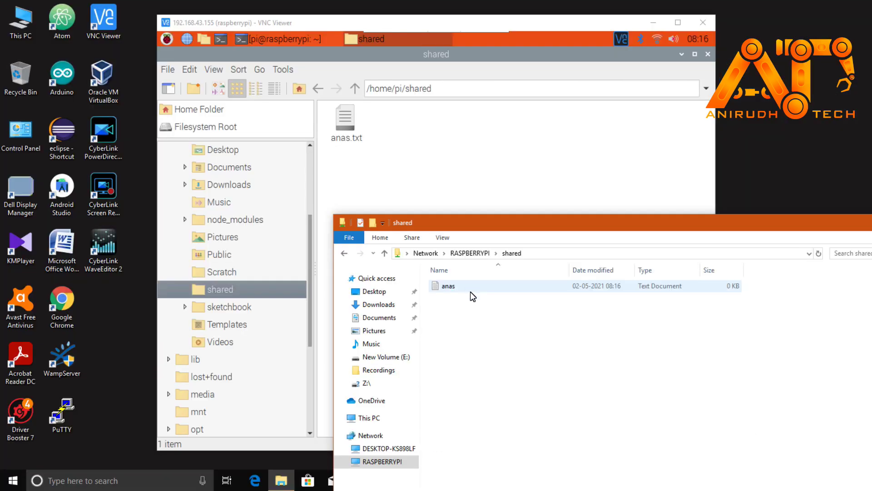
left_click(489, 477)
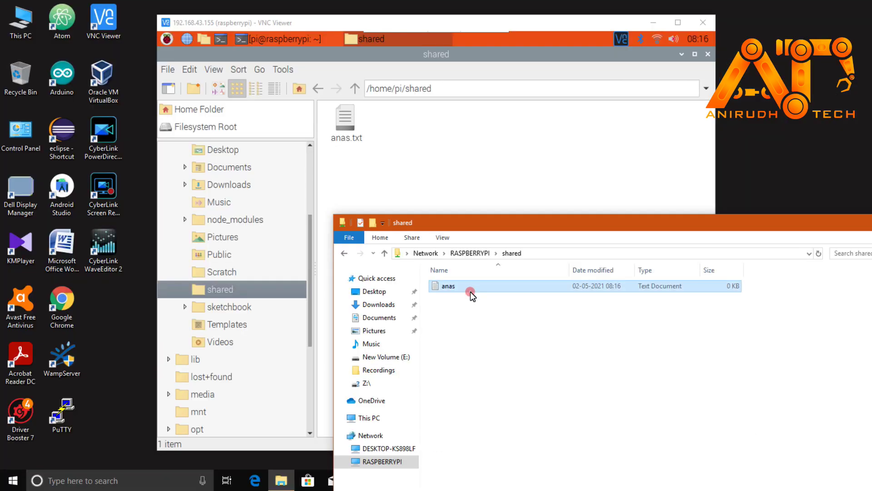
left_click(348, 122)
left_click(855, 412)
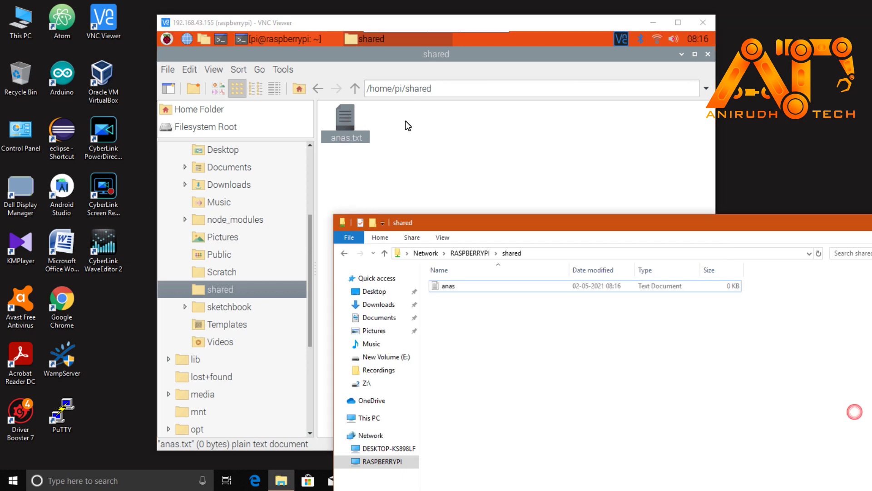
Step: Open anas.txt on the Raspberry Pi in Mousepad, enter "Welcome to Anirudh Tech" and save the file
double_click(347, 123)
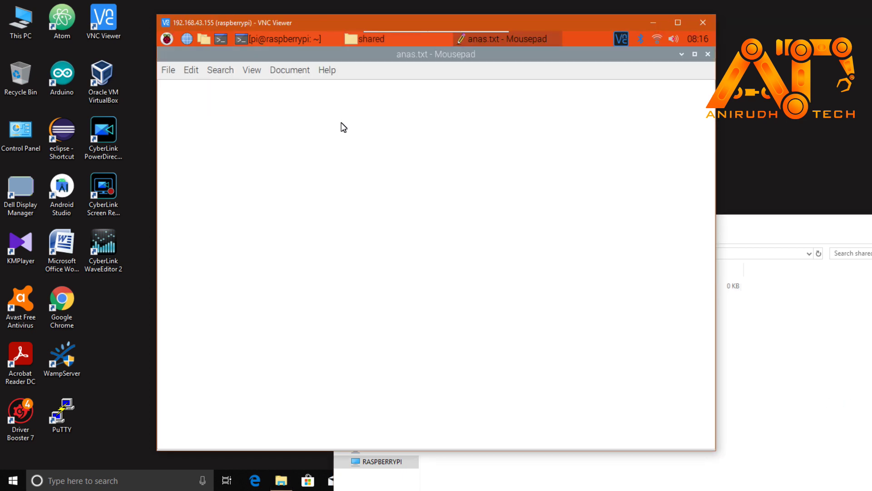
left_click(706, 54)
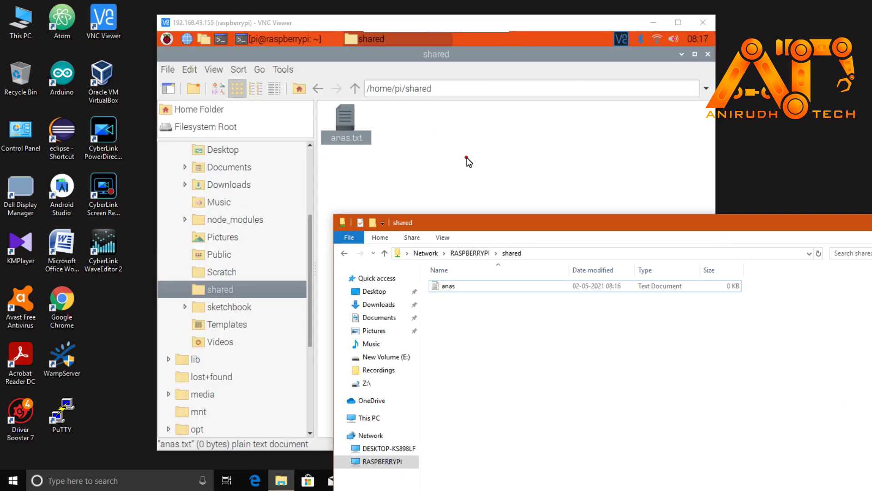
left_click(467, 157)
left_click(342, 131)
double_click(342, 132)
left_click(358, 126)
type("Welcome to")
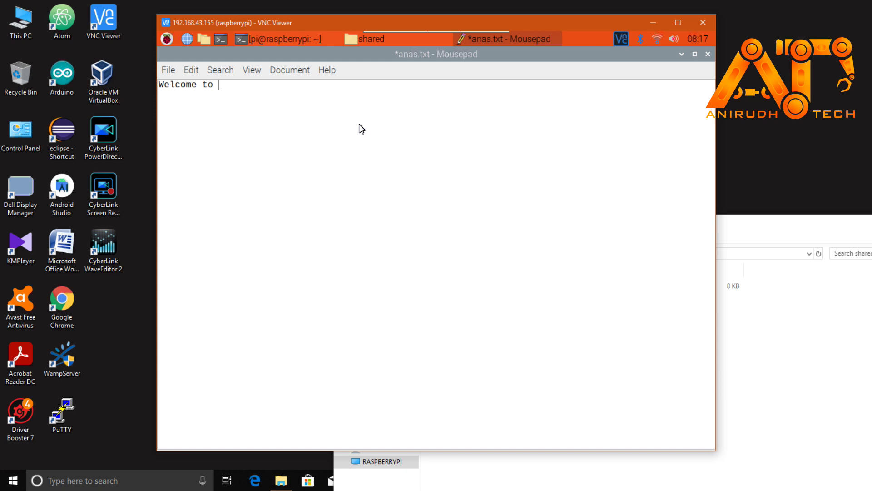
type(" Anirudh Tech")
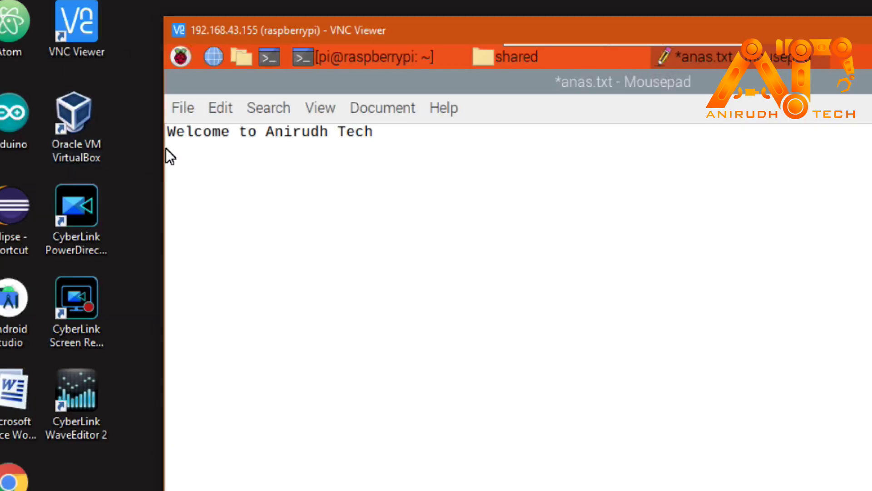
left_click(184, 111)
left_click(285, 275)
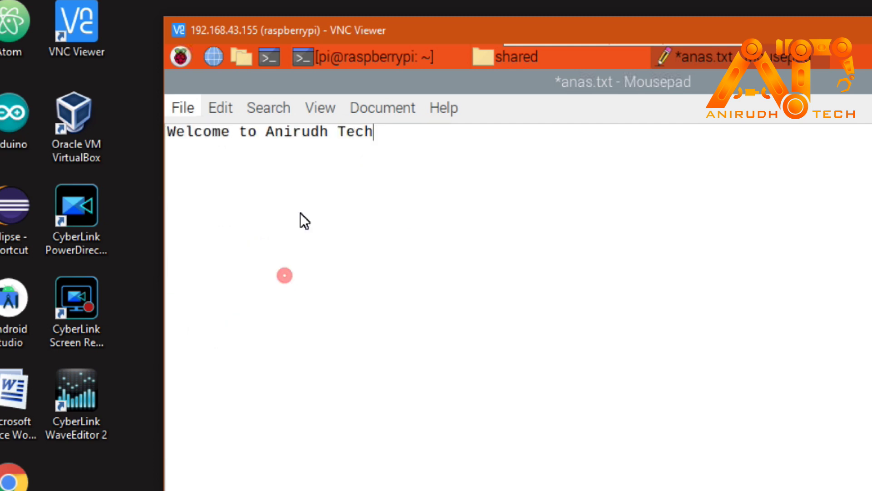
Step: Switch to the Windows view of the shared folder and open the anas file to check its text
key("alt+Tab")
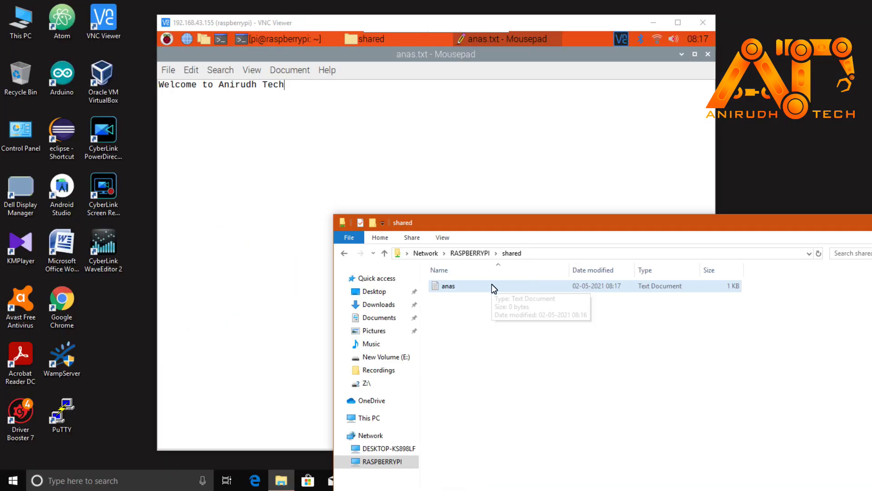
double_click(494, 287)
triple_click(203, 282)
left_click(352, 344)
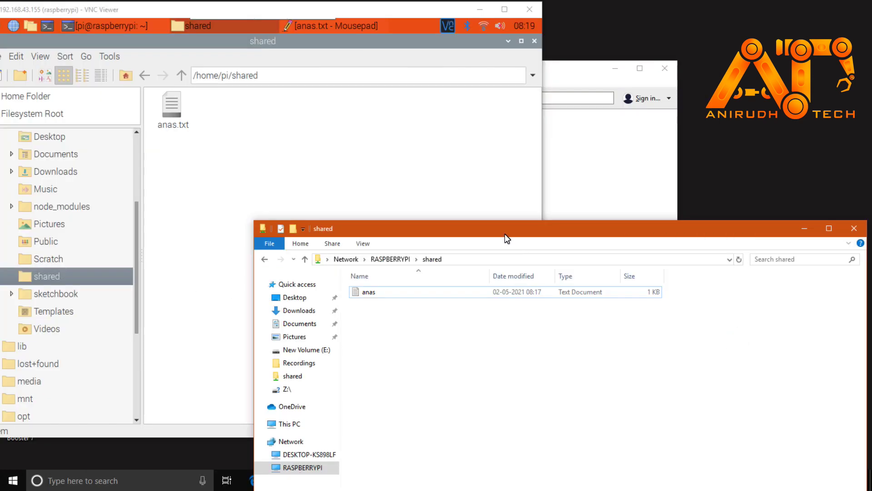
Step: Reposition the Windows view of RASPBERRYPI's shared folder and create a text document named "Anas AP" in it
left_click_drag(505, 233, 454, 104)
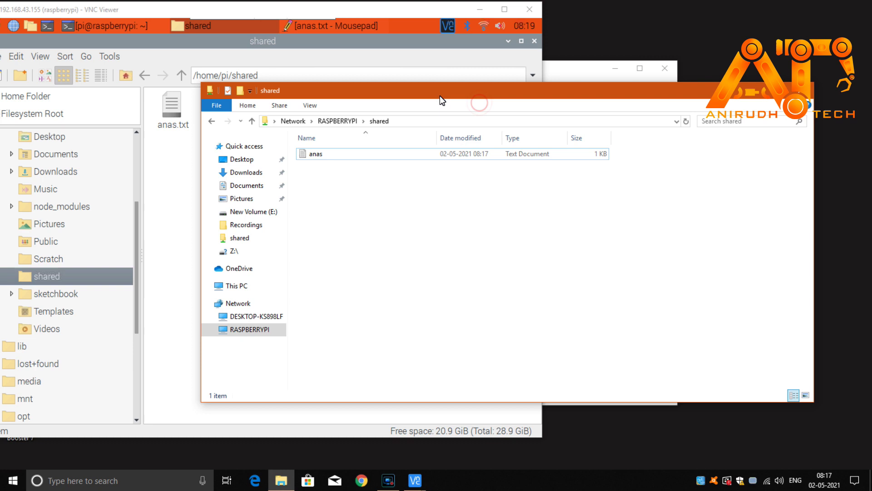
left_click_drag(440, 95, 524, 157)
right_click(715, 274)
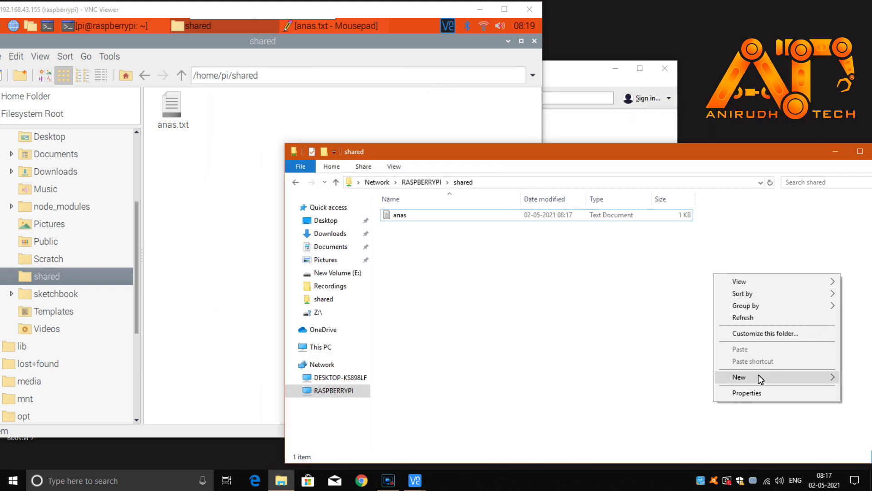
mouse_move(758, 374)
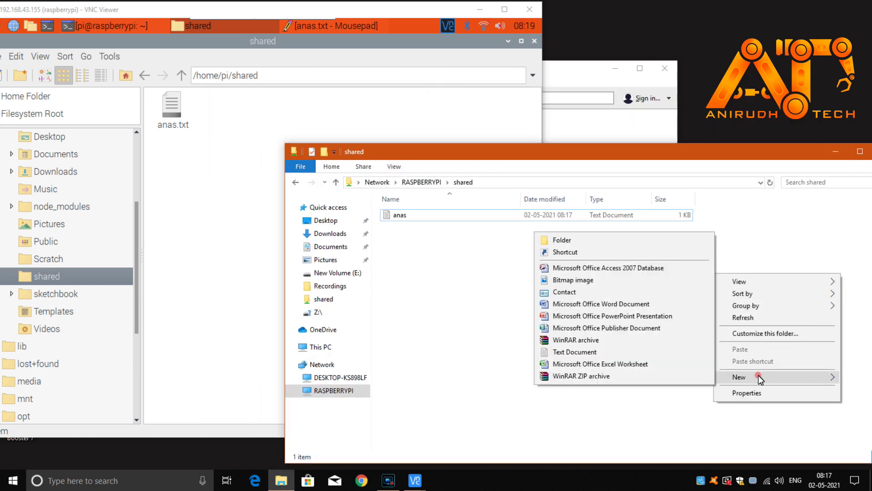
left_click(598, 355)
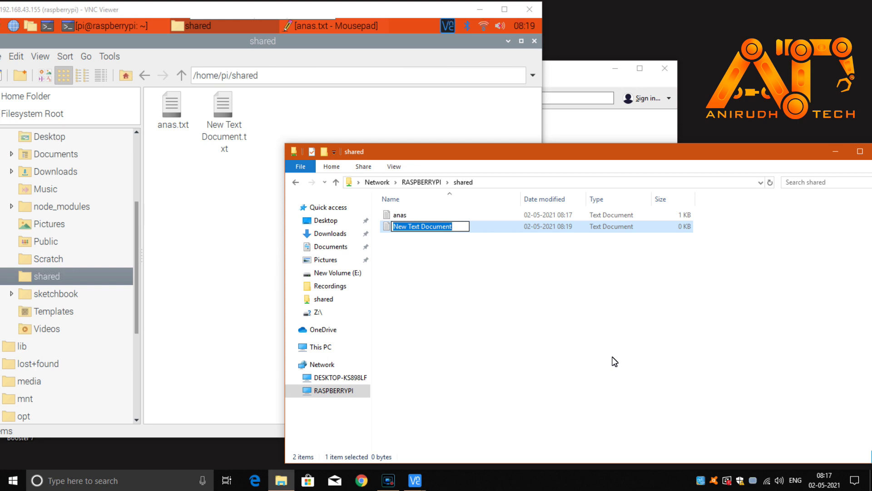
type("Anas")
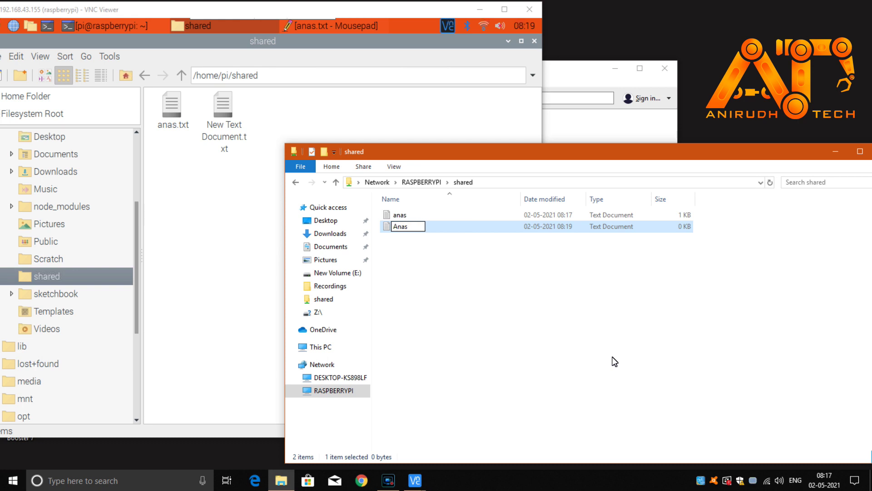
type(" AP")
key("Return")
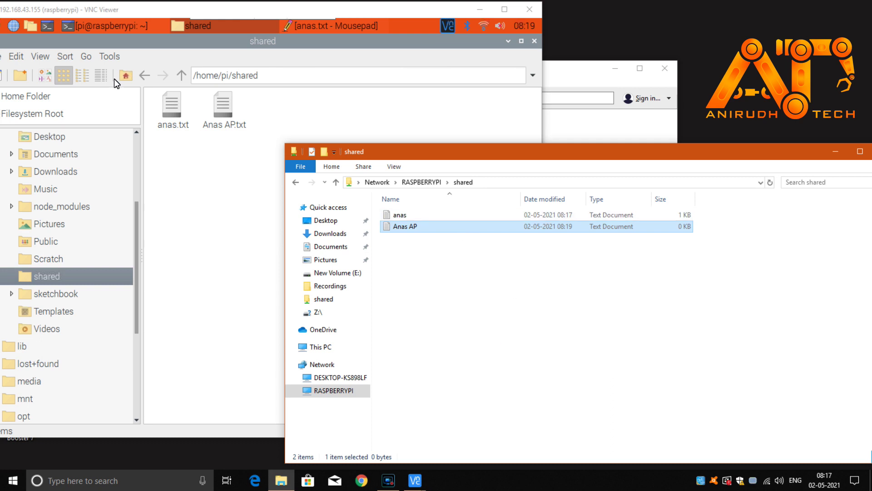
Step: Open Anas AP.txt on the Raspberry Pi in Mousepad, enter "sgaergbergergbe" and save the file
left_click(233, 113)
double_click(234, 113)
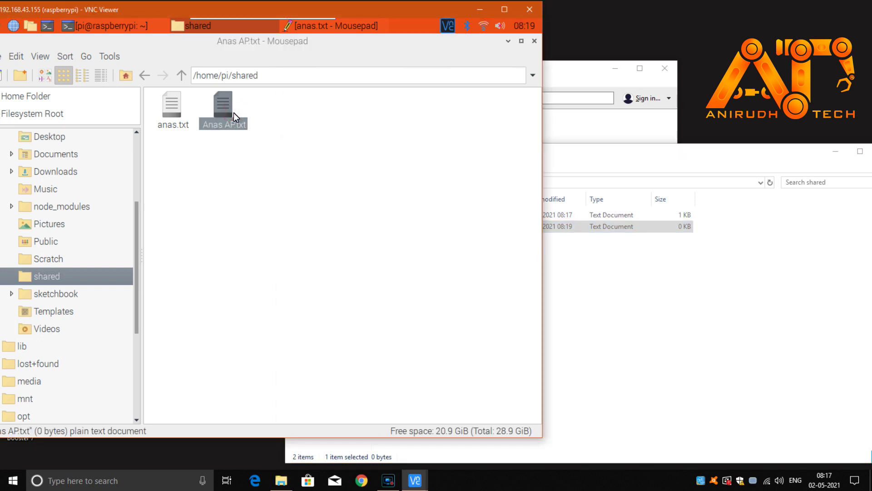
left_click_drag(255, 10, 442, 45)
left_click(408, 165)
type("sgaergberger")
type("gergbe")
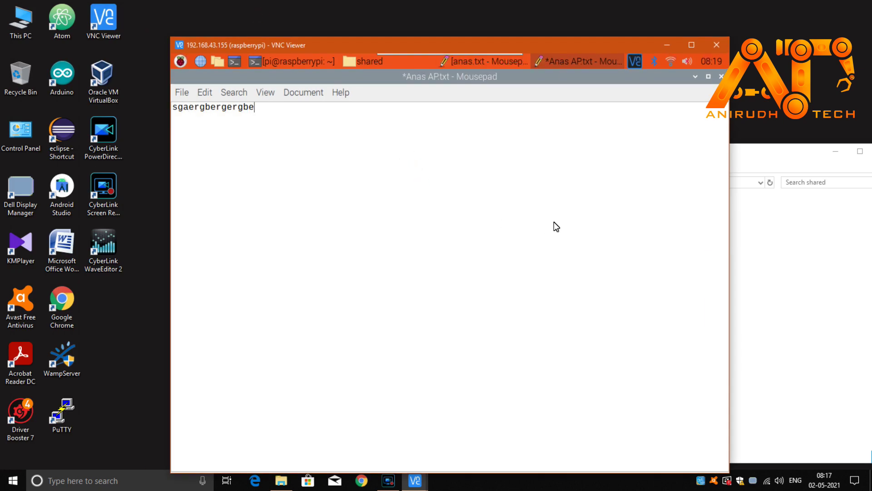
left_click(182, 92)
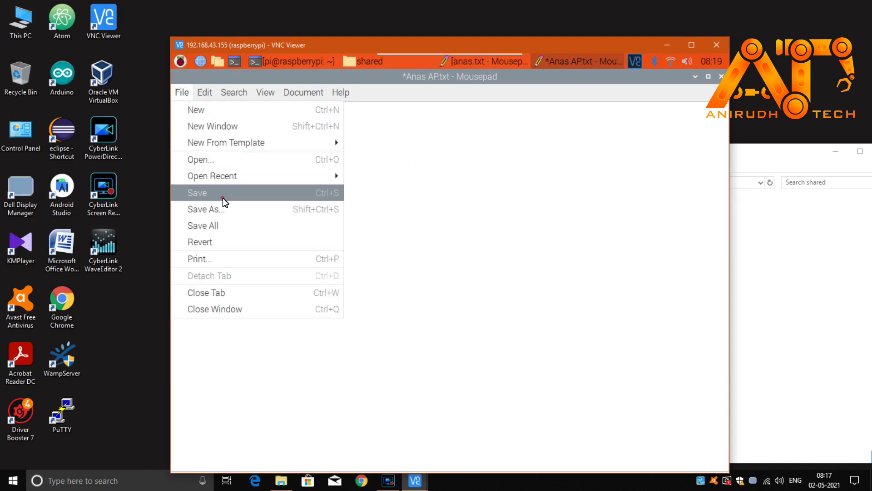
left_click(222, 197)
Step: Move the Raspberry Pi session window aside, open Anas AP from the Windows shared folder to check its text, and close it
left_click_drag(335, 47, 194, 30)
left_click(681, 240)
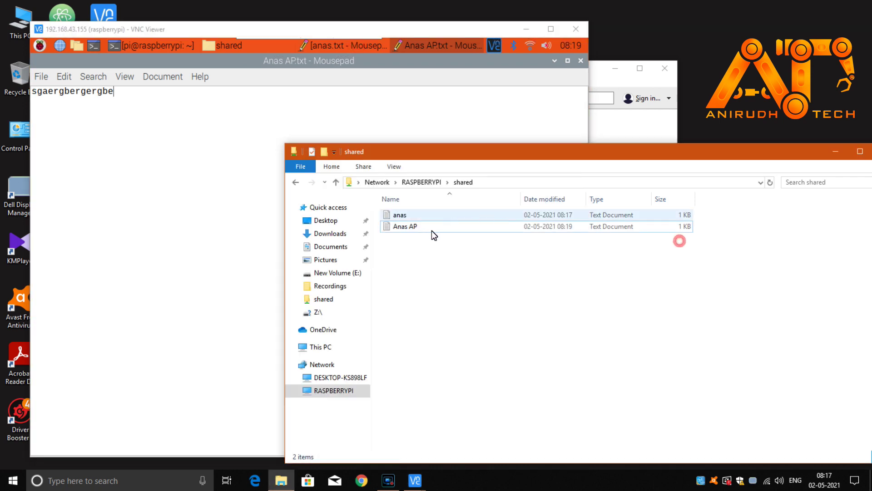
left_click(429, 228)
double_click(429, 228)
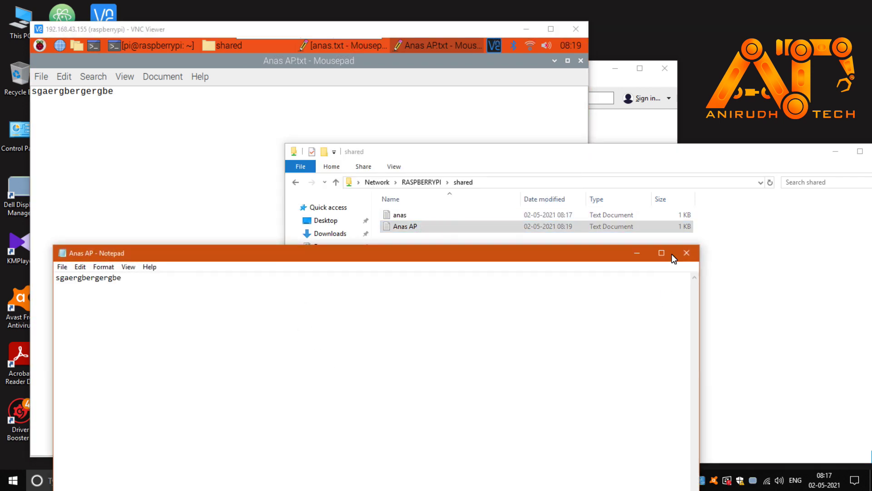
left_click(694, 254)
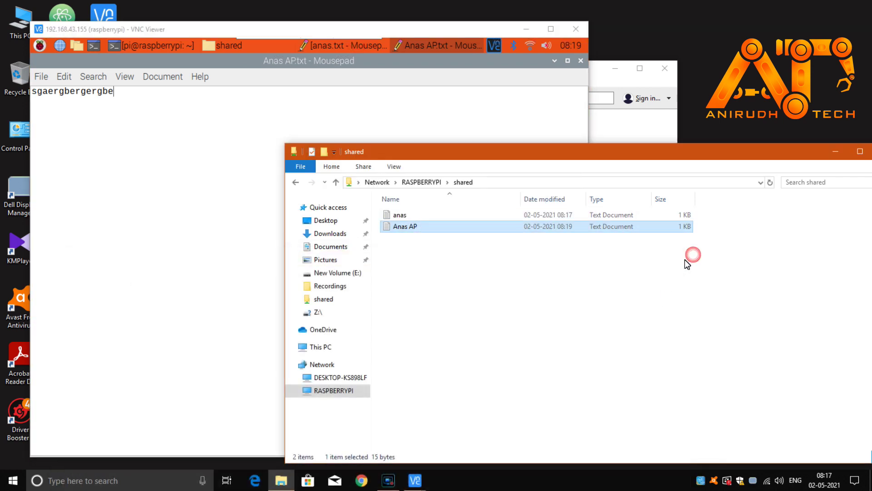
Step: Try to append "fgdgf" to the anas file in Windows Notepad and save it, and reopen the file to check
left_click(448, 219)
double_click(448, 219)
left_click(600, 265)
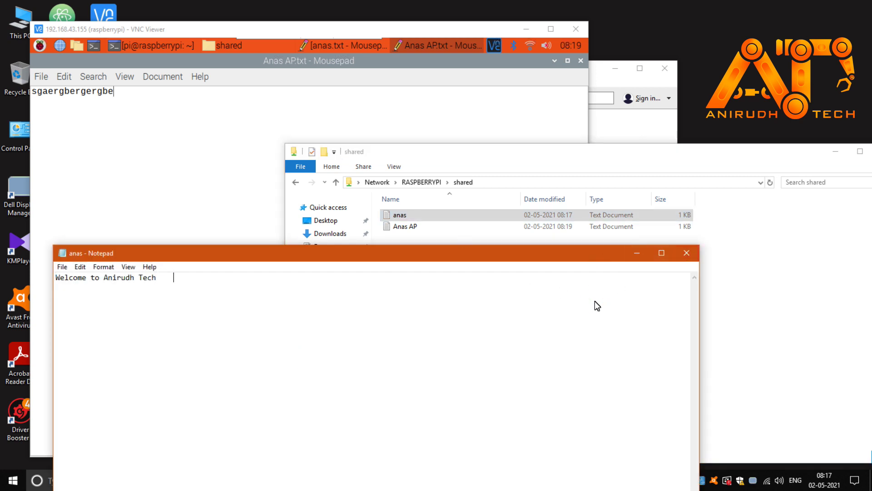
left_click(63, 267)
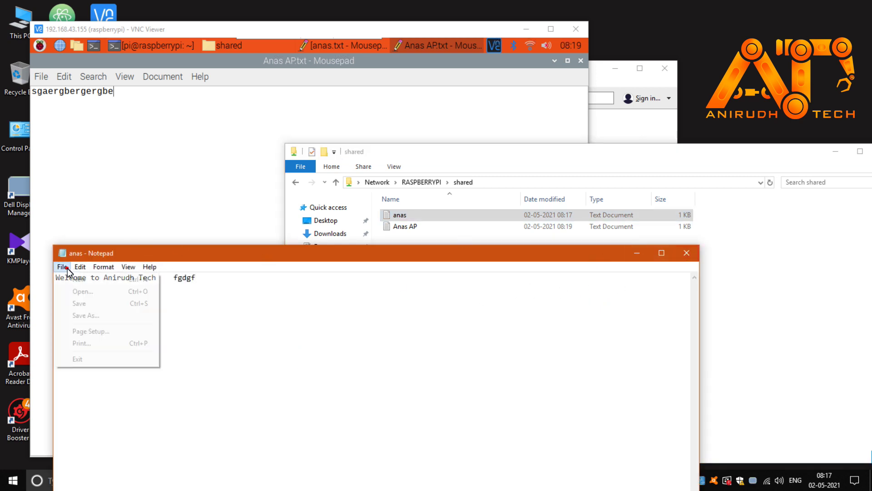
left_click(83, 307)
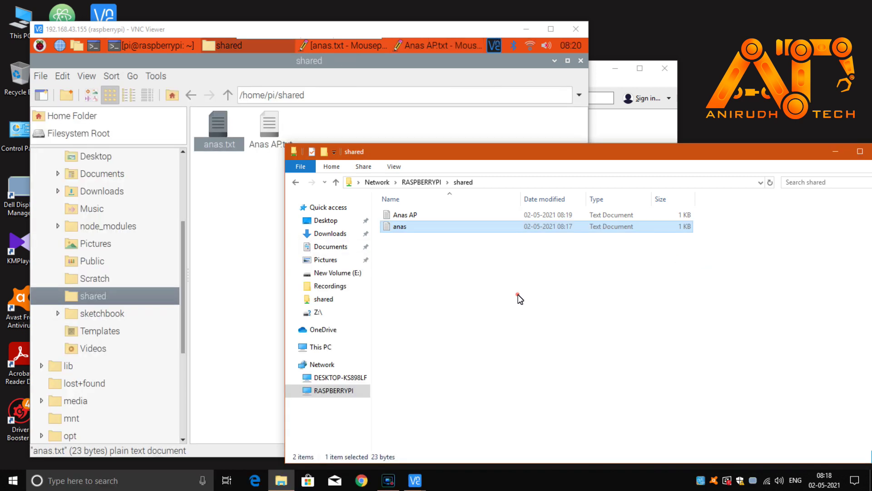
left_click(518, 293)
double_click(451, 226)
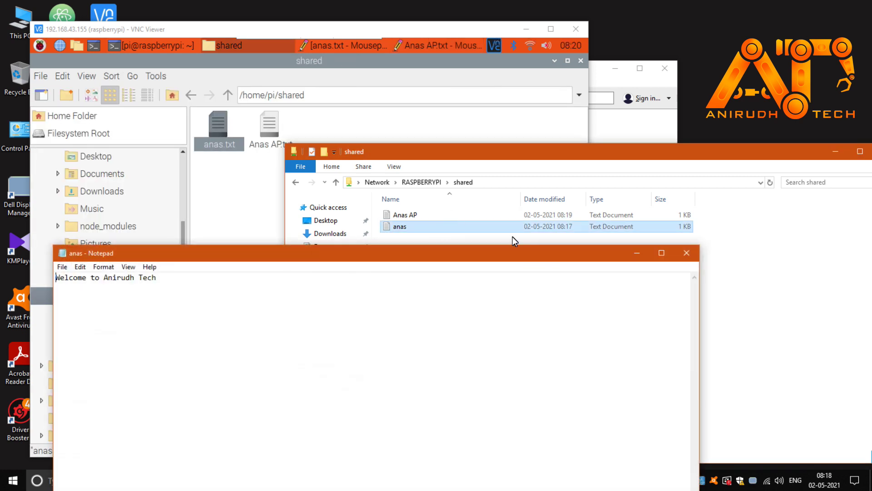
Step: On the Raspberry Pi, set the permissions of anas.txt so that Anyone can change content and Anyone can execute it
left_click(247, 182)
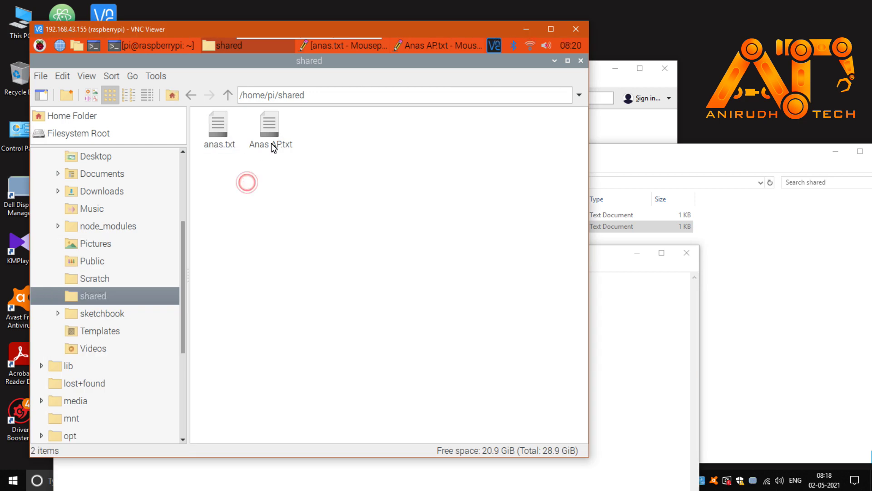
left_click(222, 131)
right_click(223, 131)
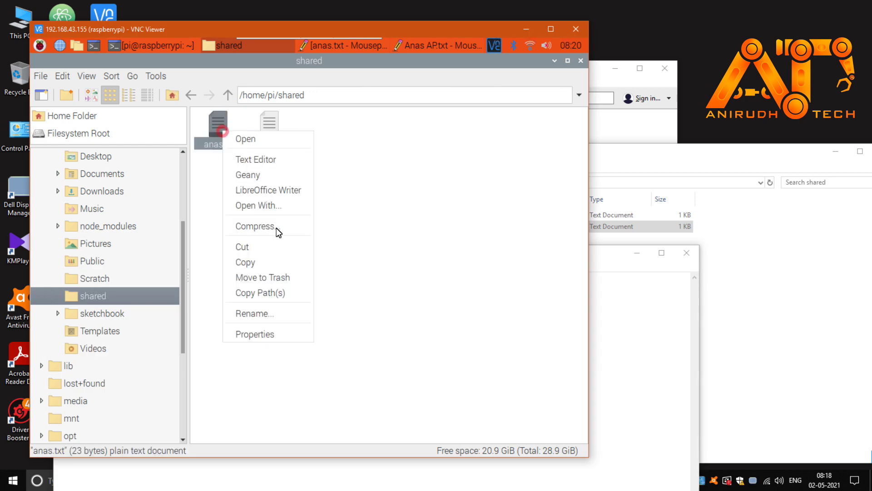
left_click(296, 339)
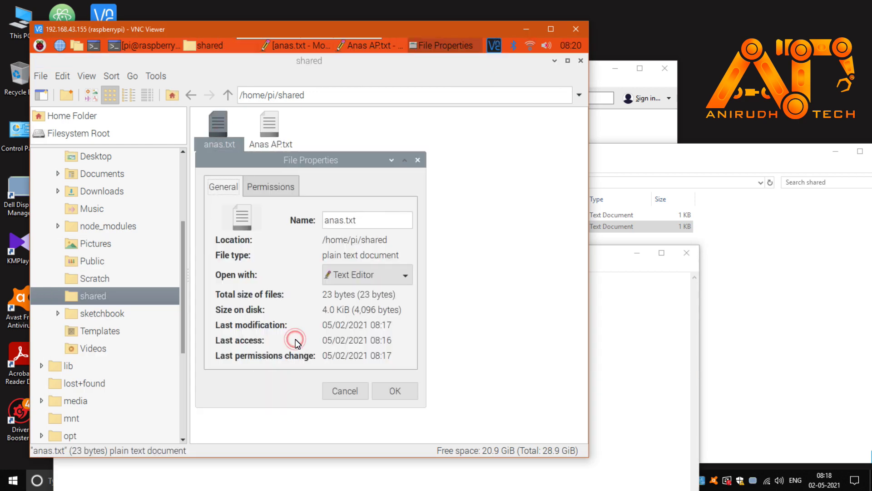
left_click(280, 185)
left_click(327, 289)
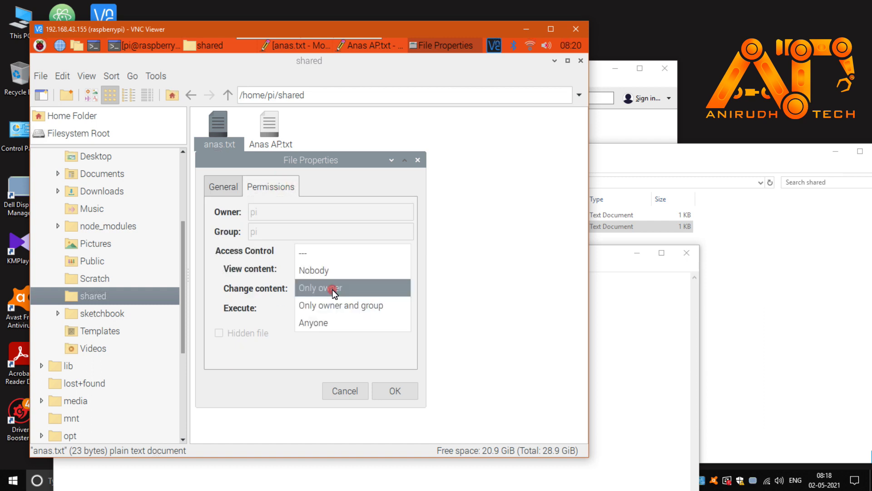
left_click(329, 329)
left_click(326, 313)
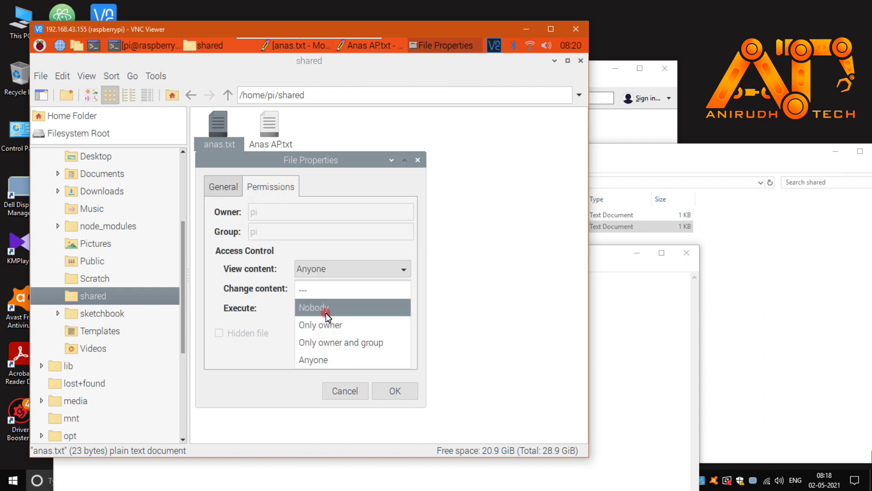
left_click(329, 357)
left_click(411, 391)
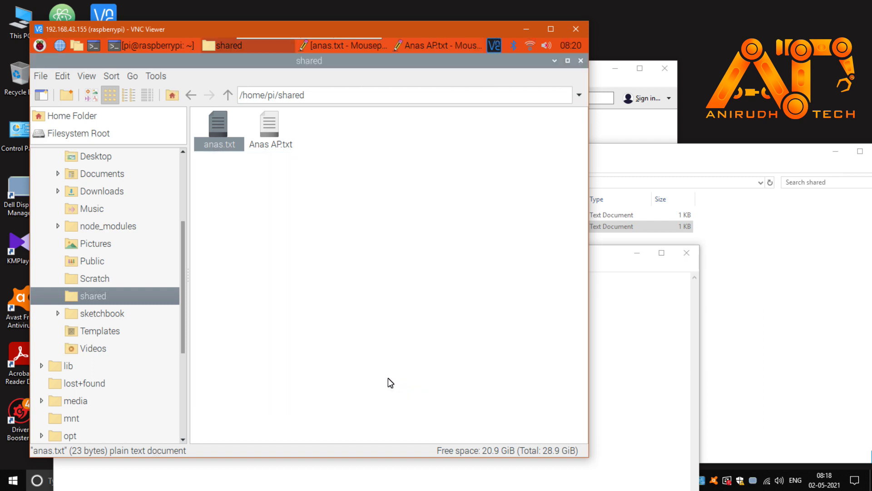
Step: Reopen the anas file from the Windows shared folder, add "Please subscribe" below the existing text and save it
left_click(627, 334)
left_click(782, 305)
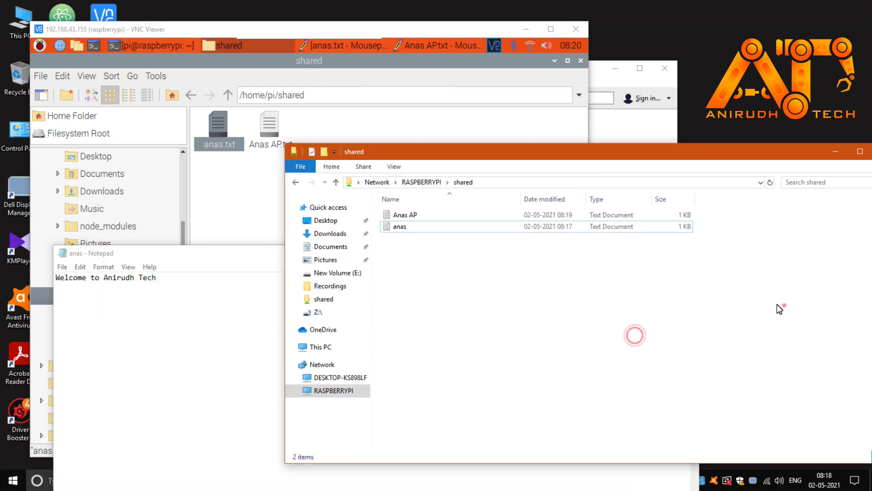
left_click(404, 215)
left_click(404, 226)
left_click(273, 246)
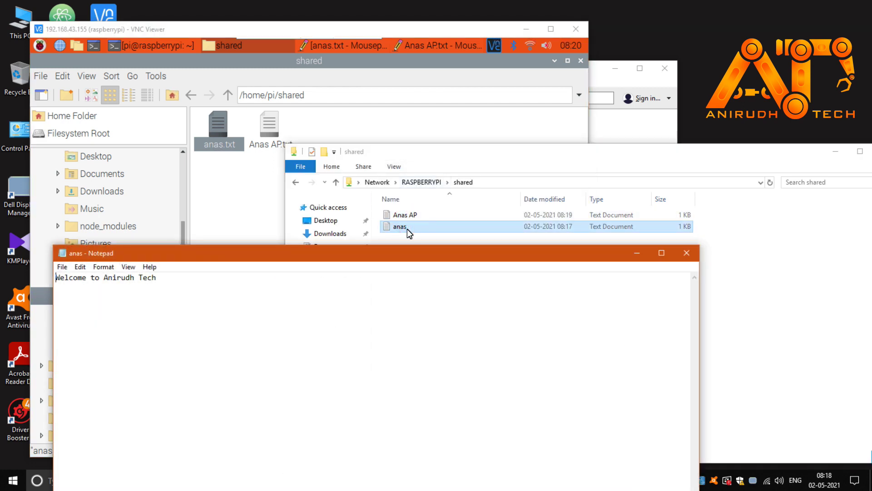
left_click_drag(277, 245, 277, 259)
left_click(274, 295)
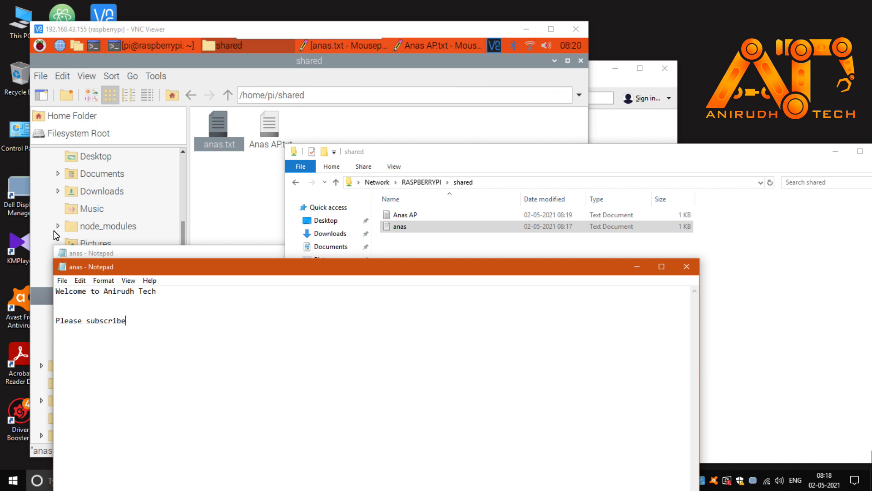
left_click(62, 280)
left_click(83, 317)
Step: Open anas.txt from the Raspberry Pi's shared folder in Mousepad to check its updated text
left_click(263, 185)
left_click(229, 141)
double_click(228, 140)
left_click_drag(217, 121, 34, 62)
Step: Close the Raspberry Pi VNC session and the File Explorer window of the shared folder
left_click(357, 236)
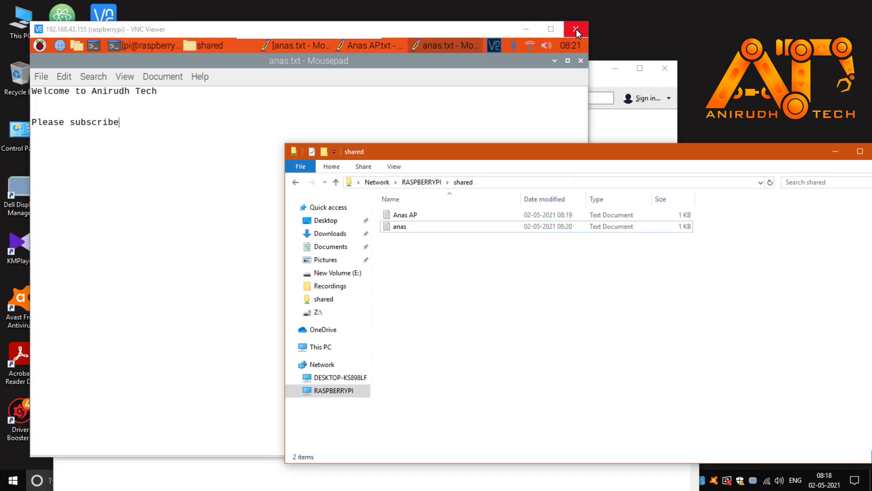
left_click(576, 29)
left_click(627, 149)
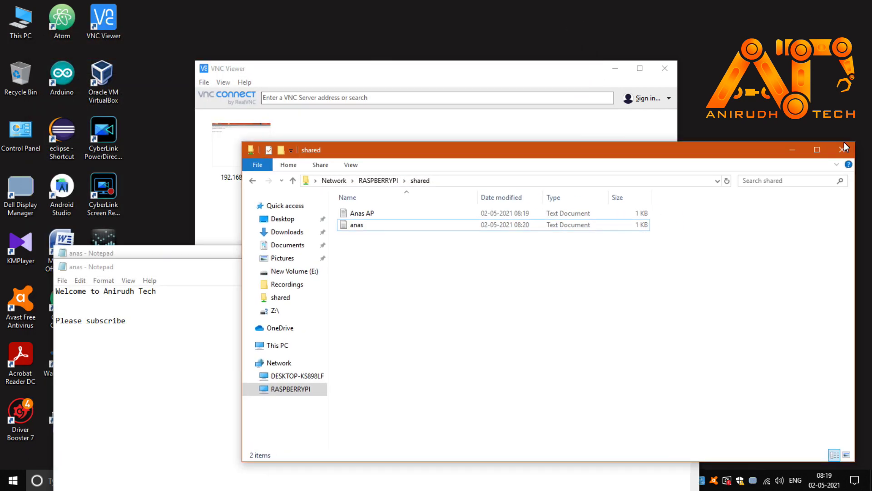
left_click(842, 148)
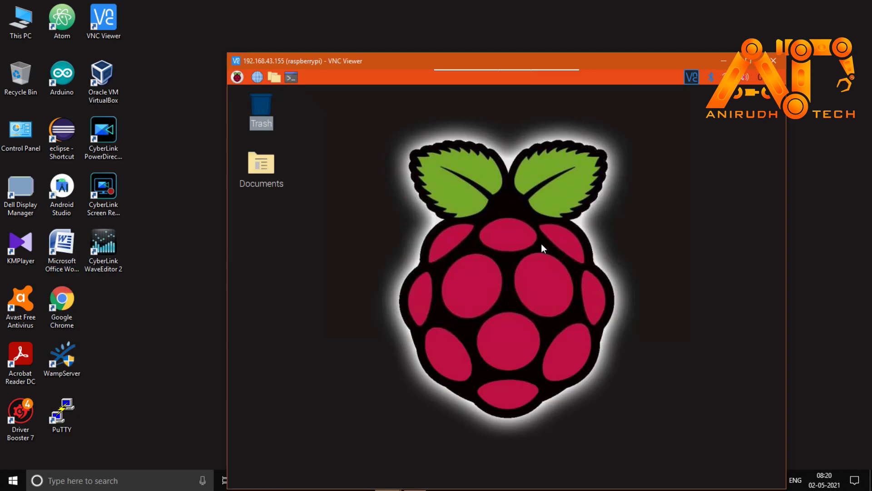
Step: Minimize the Raspberry Pi VNC window and open the Map Network Drive wizard from This PC
left_click(723, 60)
double_click(22, 23)
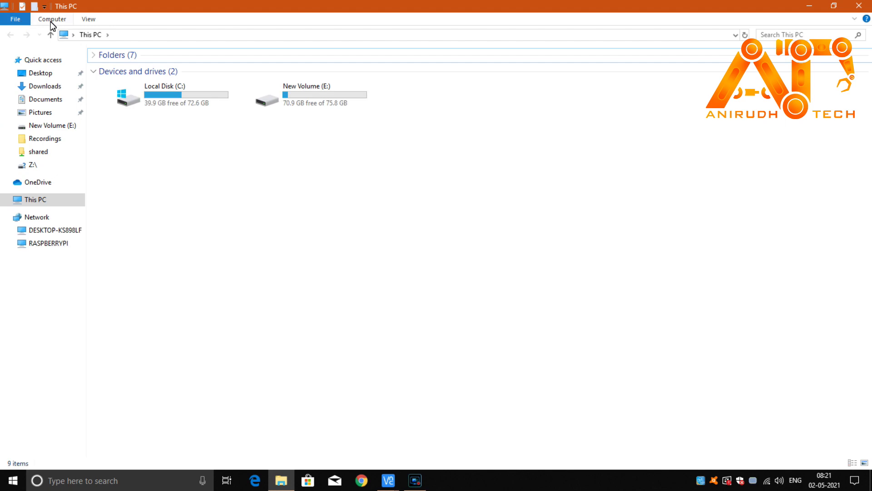
left_click(51, 20)
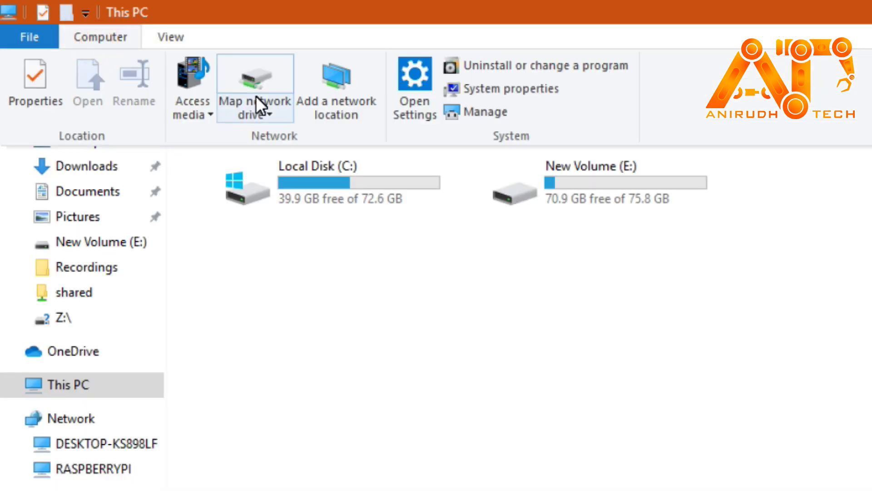
left_click(272, 119)
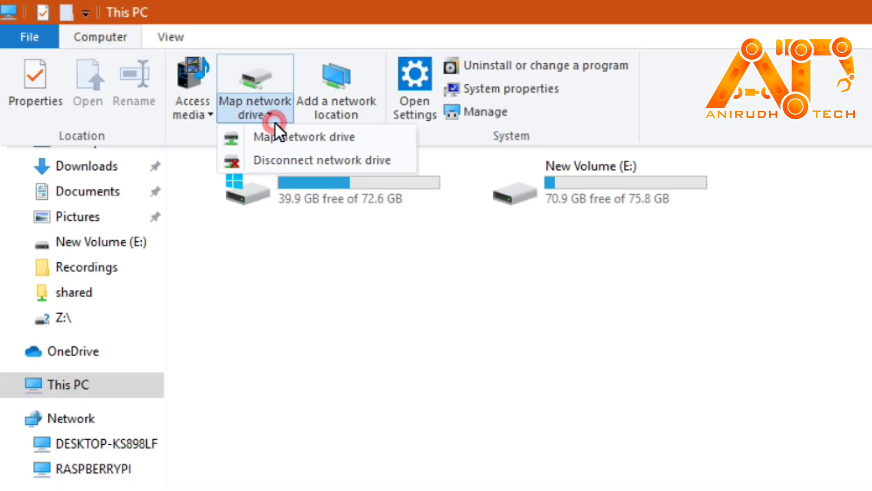
left_click(369, 142)
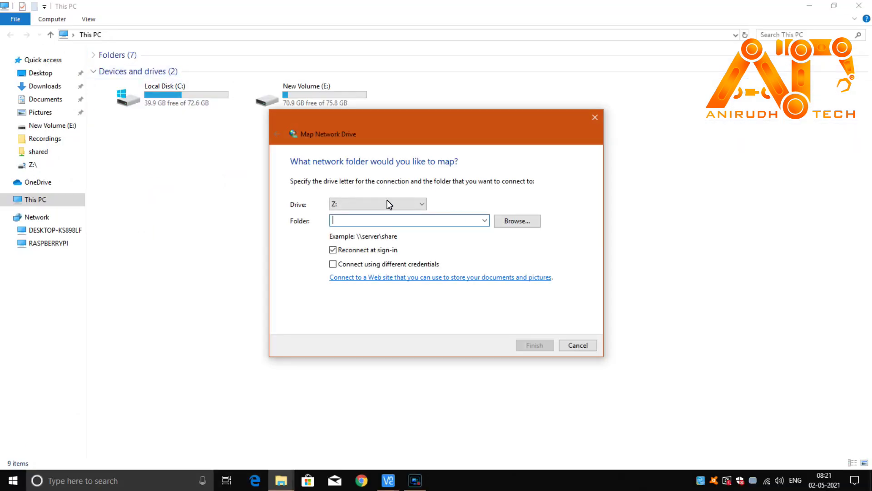
Step: Map the RASPBERRYPI computer's shared folder (\\RASPBERRYPI\shared) as network drive Z:
left_click(411, 203)
left_click(435, 214)
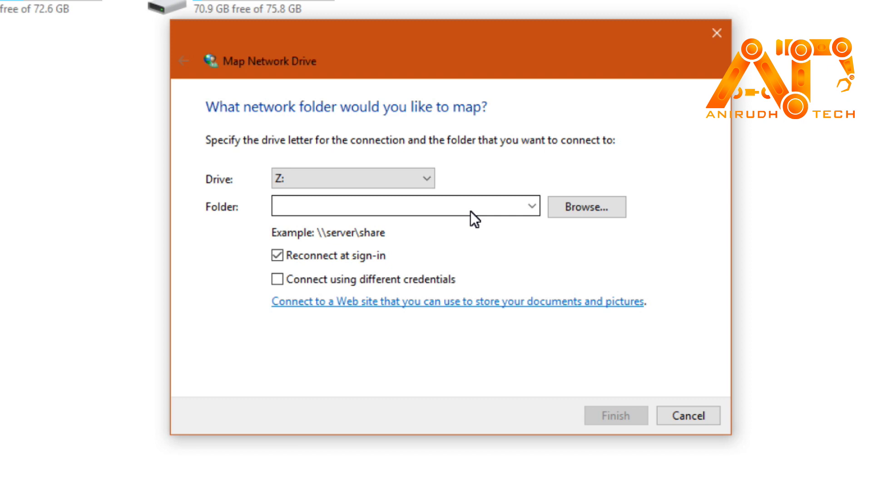
left_click(569, 212)
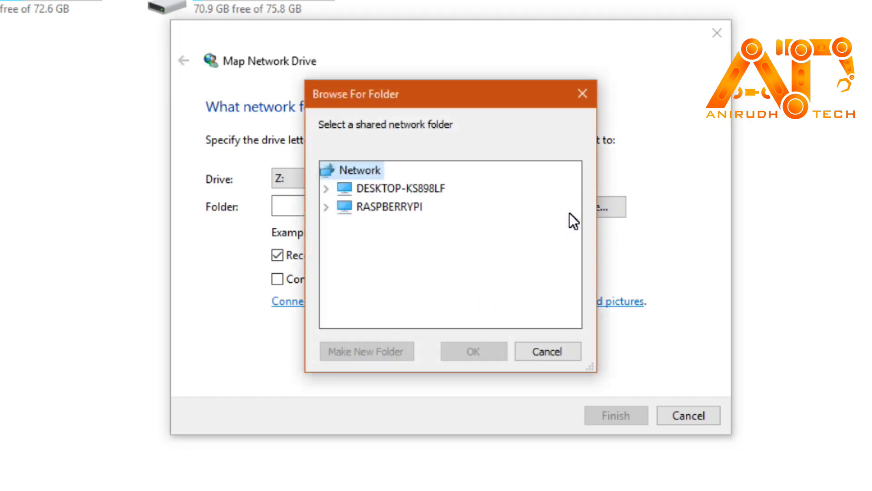
double_click(399, 206)
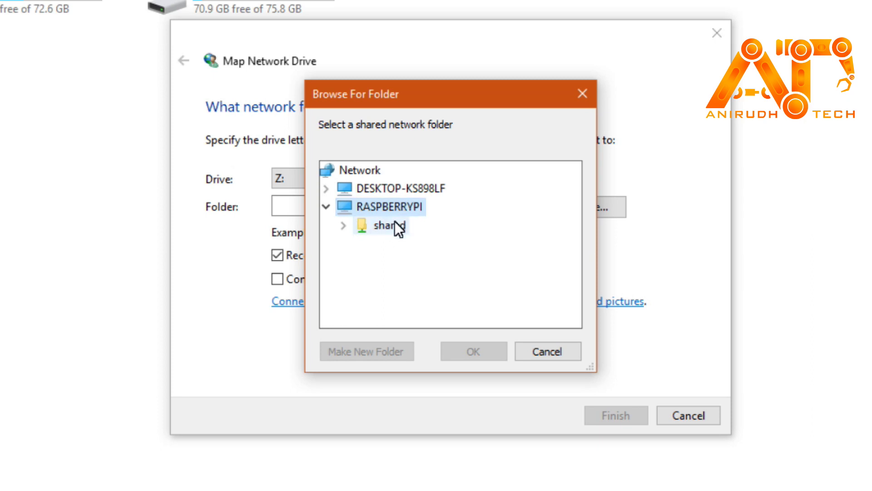
left_click(399, 224)
left_click(460, 350)
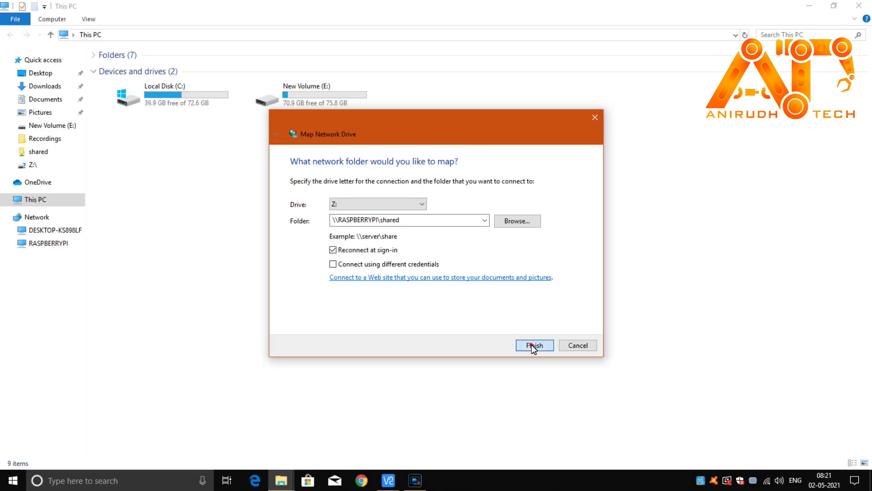
left_click(611, 413)
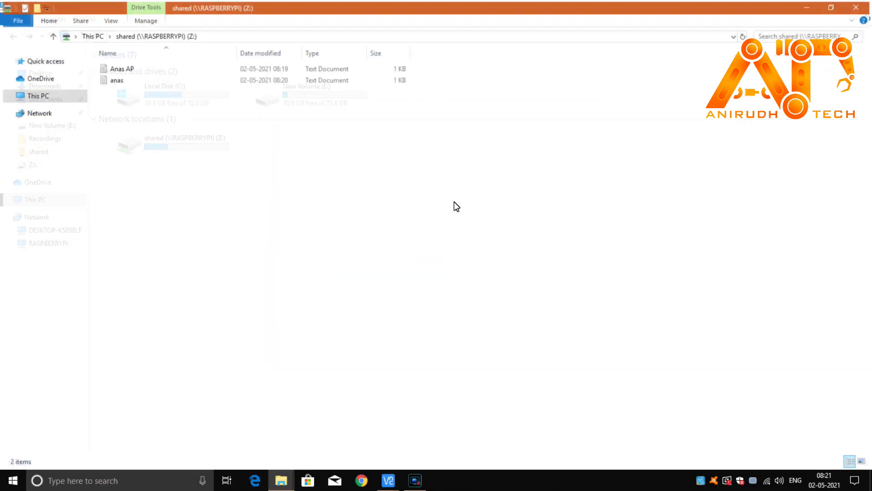
Step: Refresh the mapped Z: drive's file list, open its first text file to check it, and return to This PC
right_click(209, 122)
left_click(270, 168)
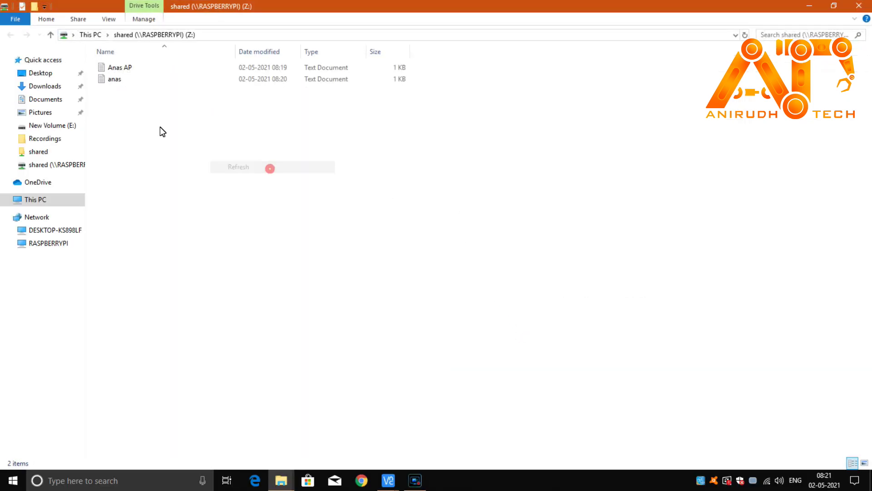
left_click(132, 70)
double_click(184, 70)
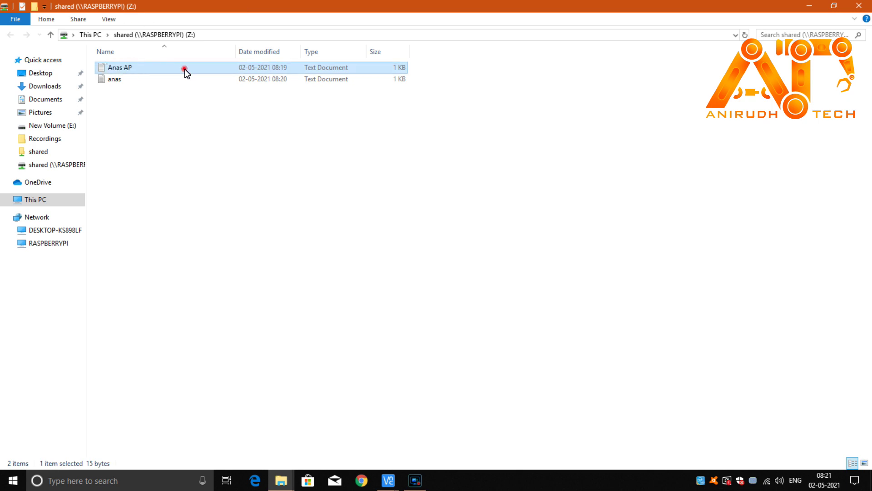
left_click(686, 267)
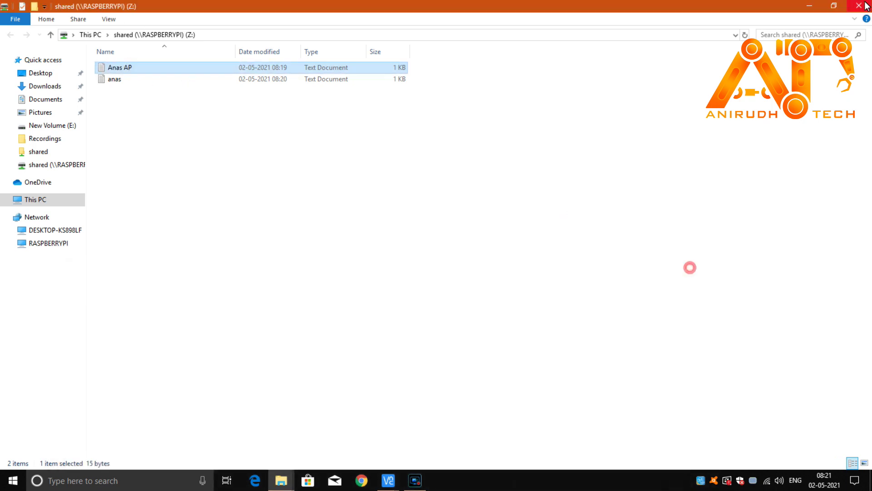
key("alt+Up")
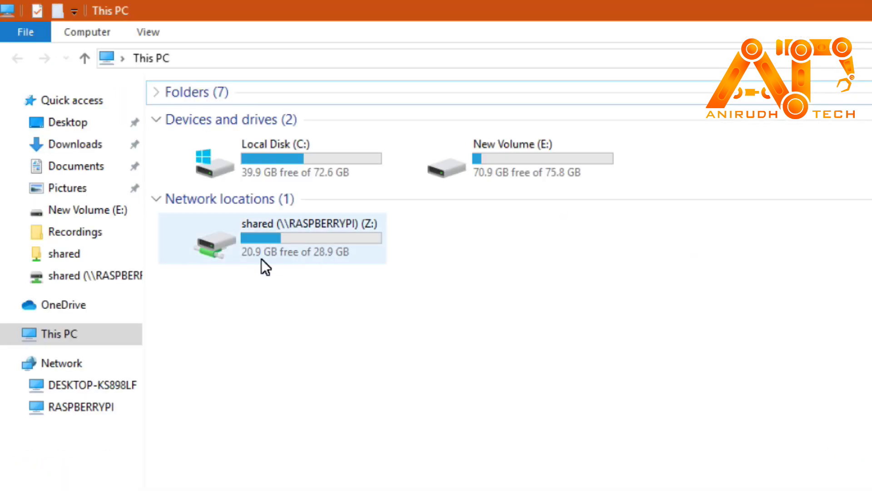
Step: Check access to the shared Z: drive from This PC, reopening it after refreshing the This PC view
double_click(346, 234)
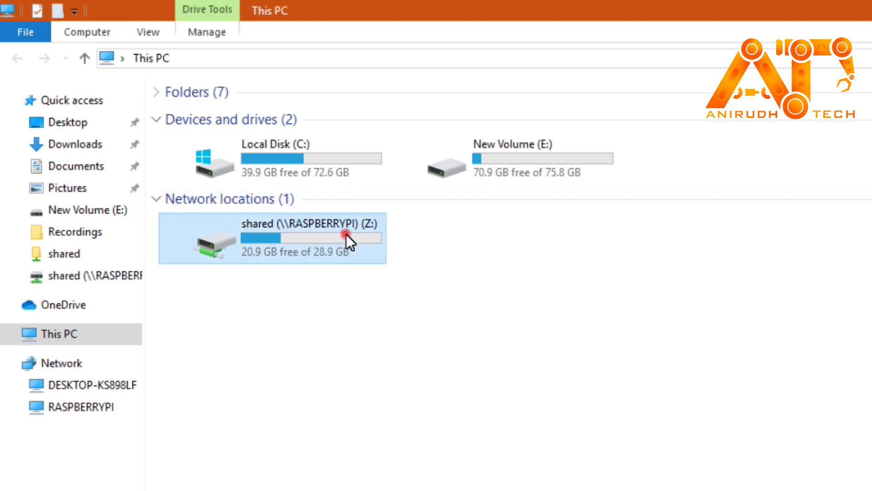
left_click(18, 58)
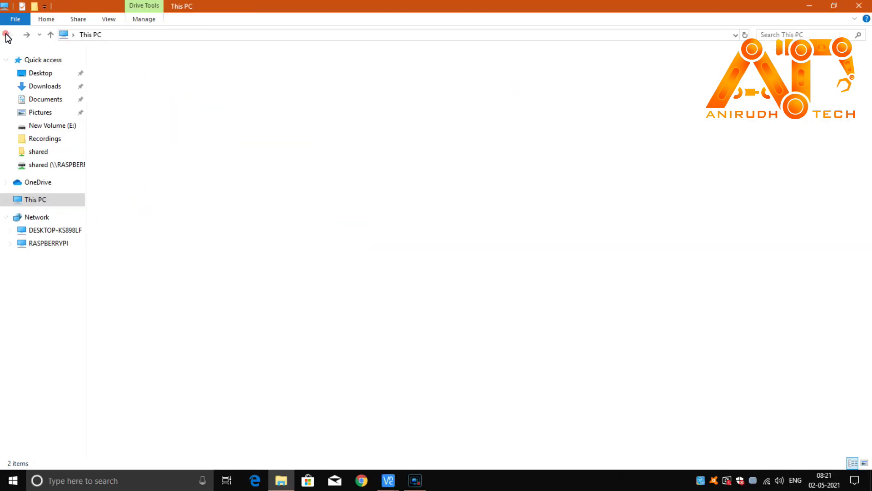
right_click(289, 166)
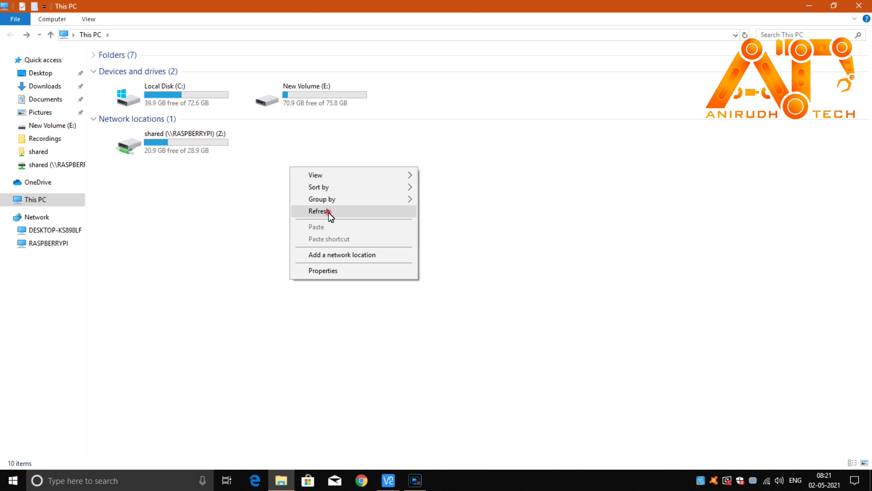
left_click(329, 212)
double_click(214, 147)
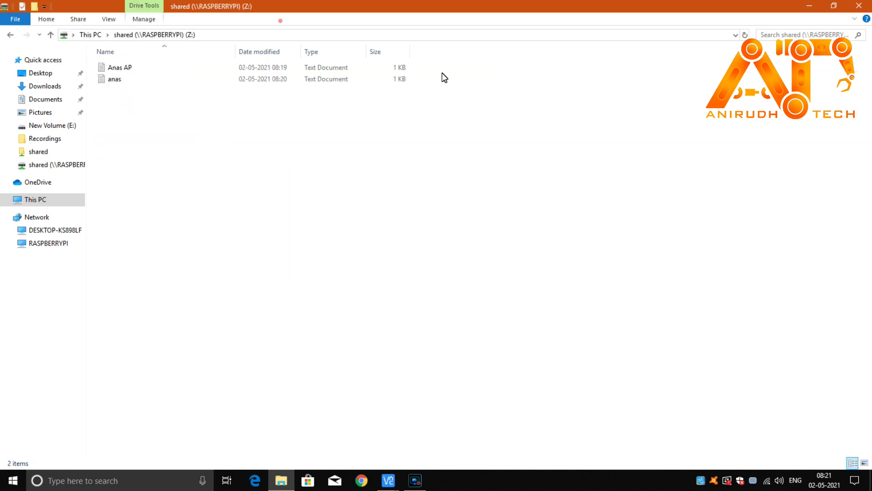
Step: Open the anas text file on the Z: drive to check its text, close it and return to This PC
left_click(168, 81)
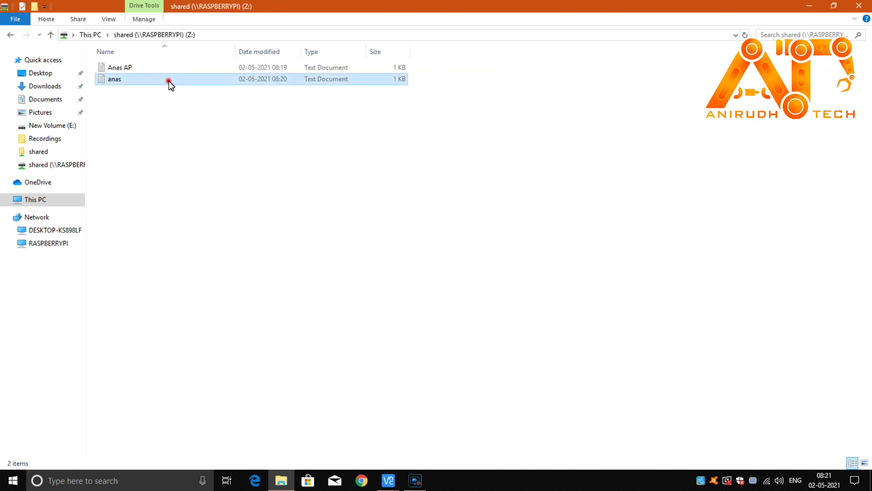
double_click(168, 81)
left_click_drag(151, 272, 220, 167)
left_click_drag(237, 219, 40, 148)
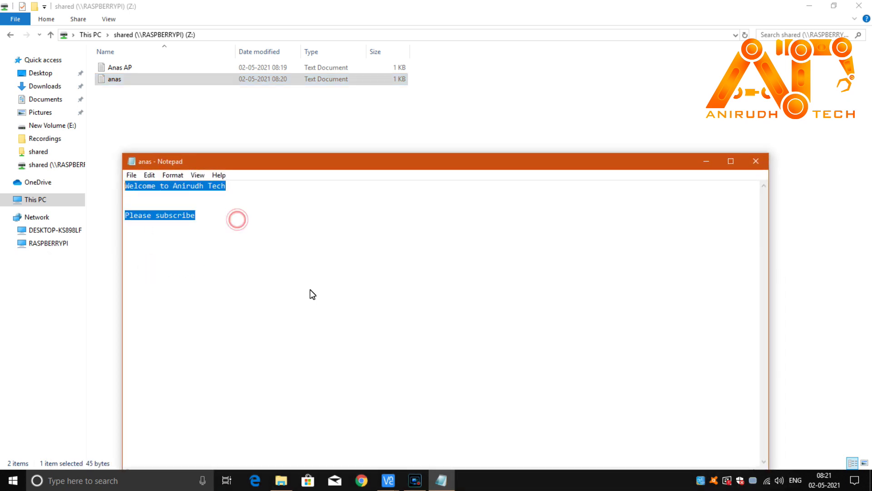
left_click(310, 291)
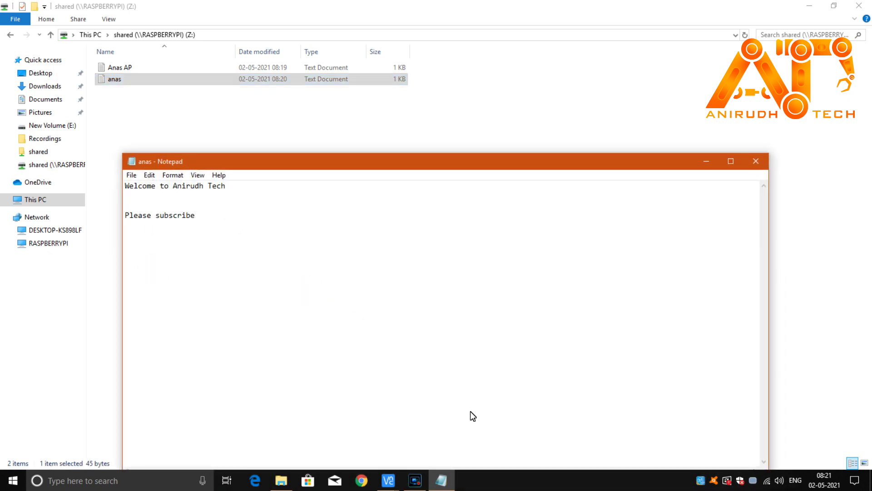
left_click(756, 161)
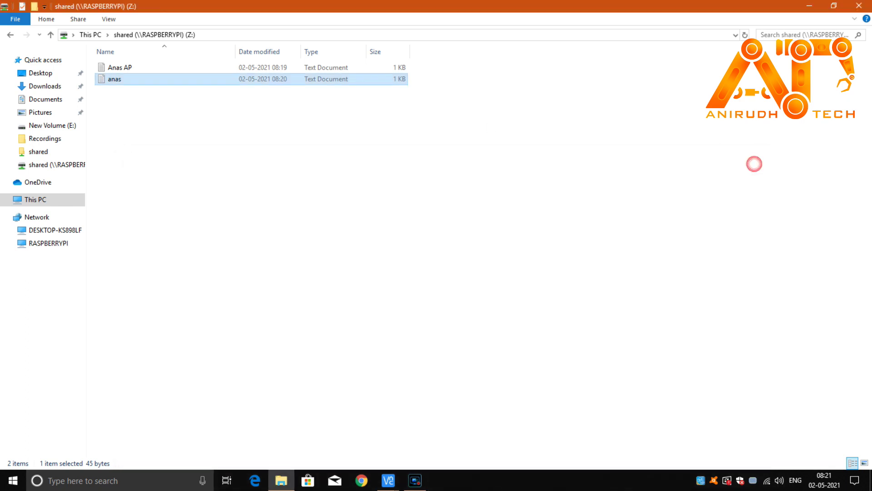
left_click(13, 36)
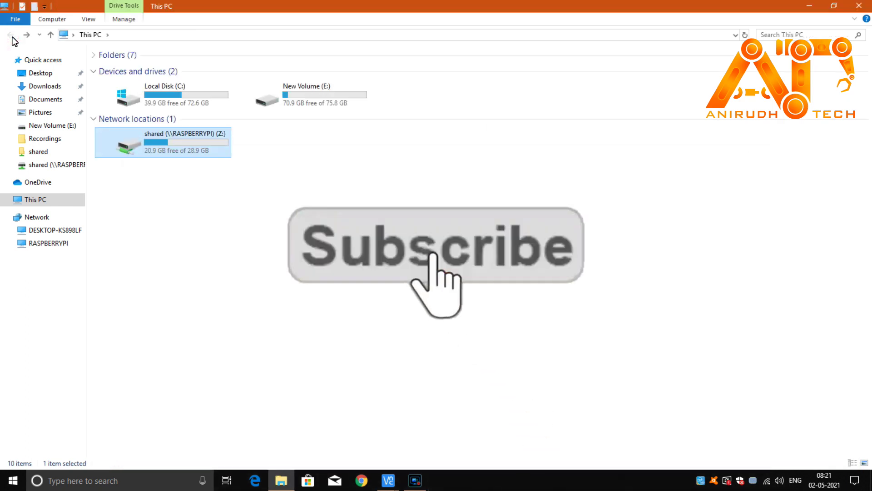